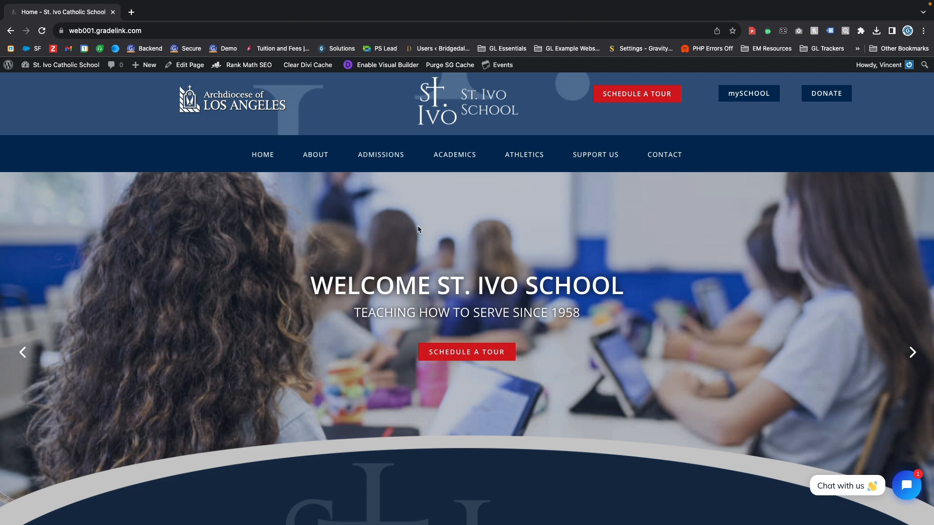
Open the site's admin dashboard and go to the list of Divi Bars
mouse_move(72, 69)
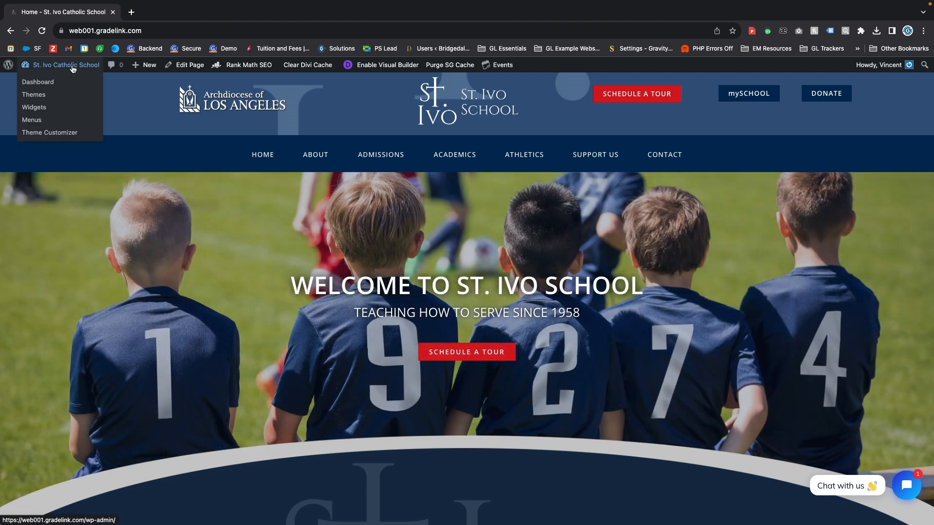
left_click(73, 69)
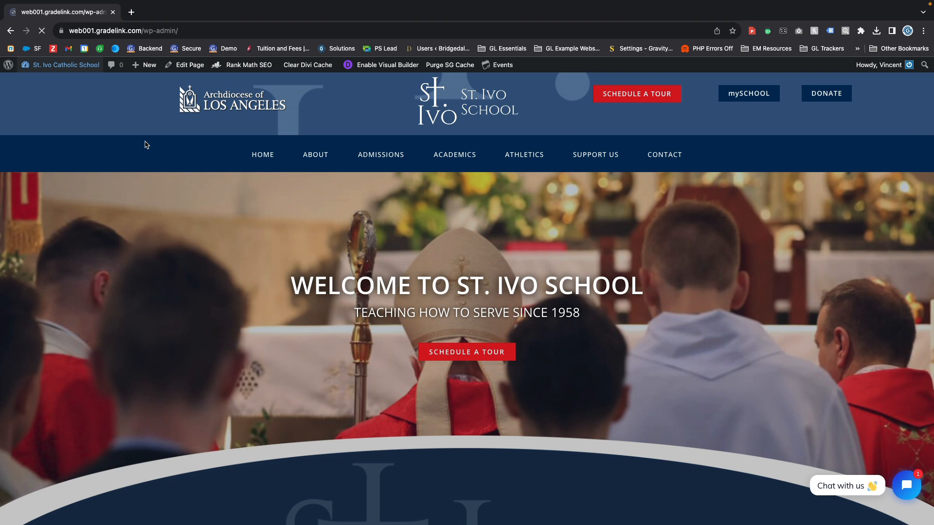
scroll(114, 182, "down", 1)
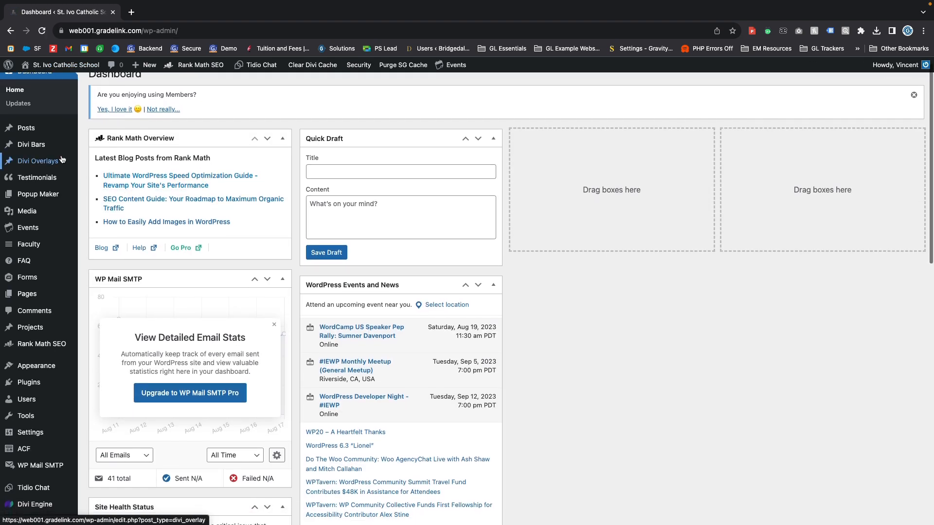
scroll(63, 160, "down", 1)
mouse_move(26, 106)
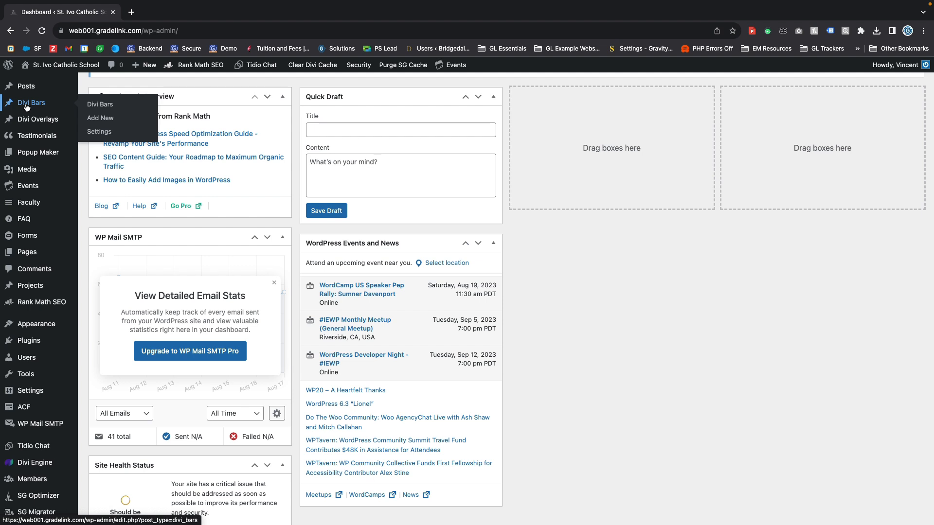
left_click(27, 107)
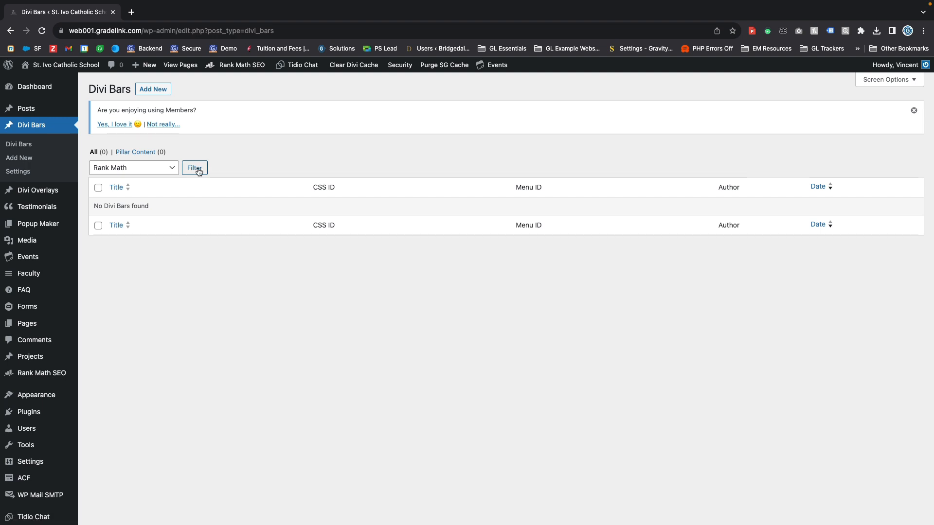
Create a new Divi Bar titled "Open Enrollment" and start building it from scratch with the Divi Builder
left_click(154, 91)
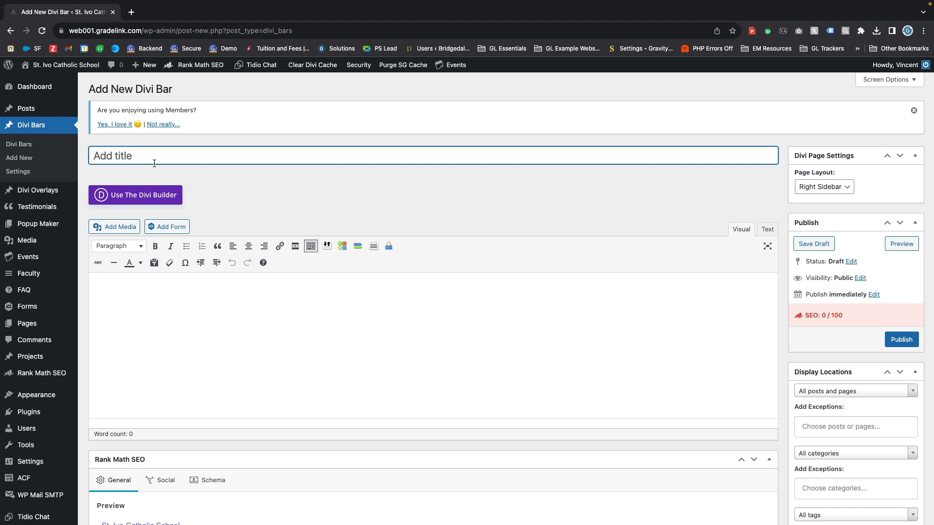
type("Open Enrollment")
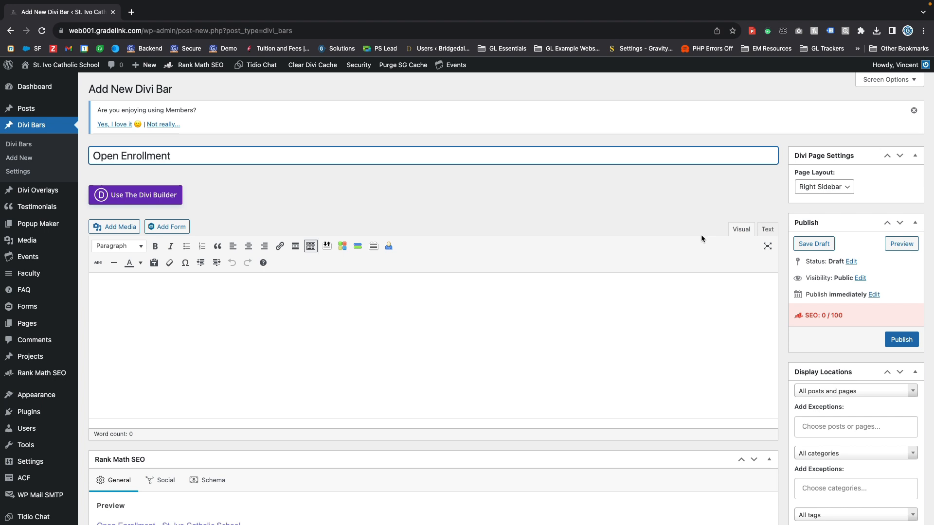
scroll(298, 259, "down", 2)
scroll(275, 259, "up", 1)
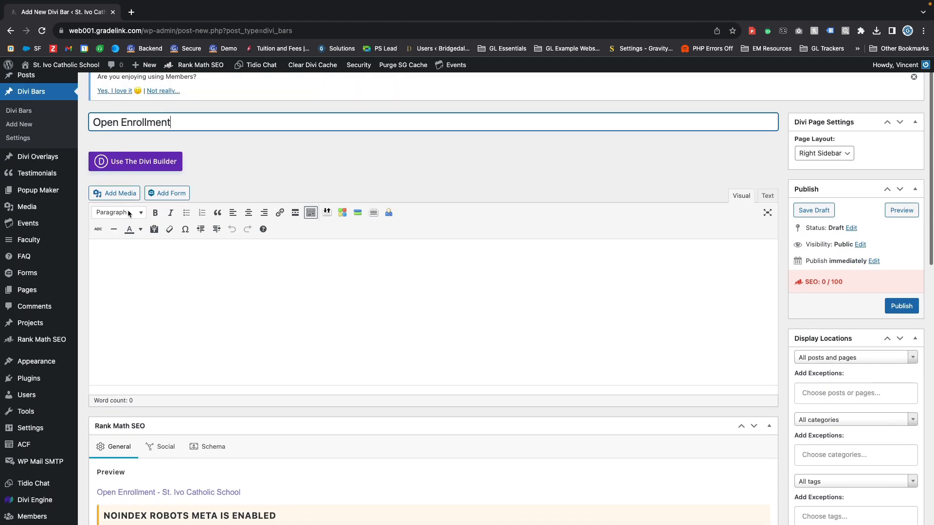
left_click(134, 165)
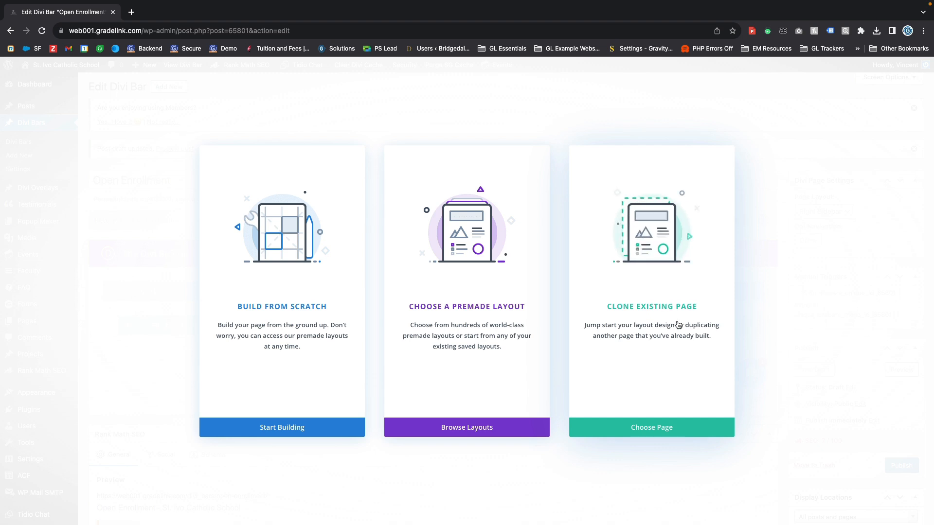
left_click(269, 273)
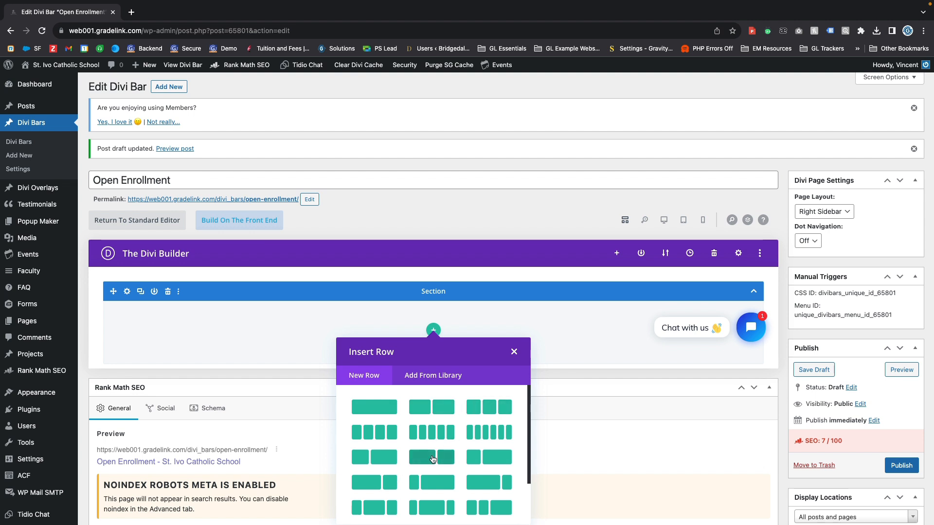
Insert a single-column row into the bar's section and add a Text module to it
left_click(368, 410)
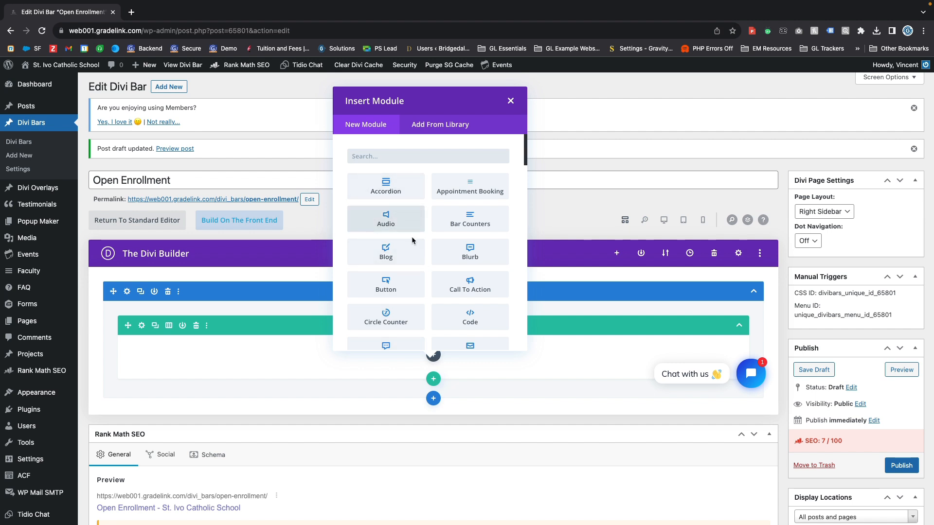
scroll(413, 238, "down", 8)
scroll(413, 238, "down", 5)
scroll(460, 292, "down", 5)
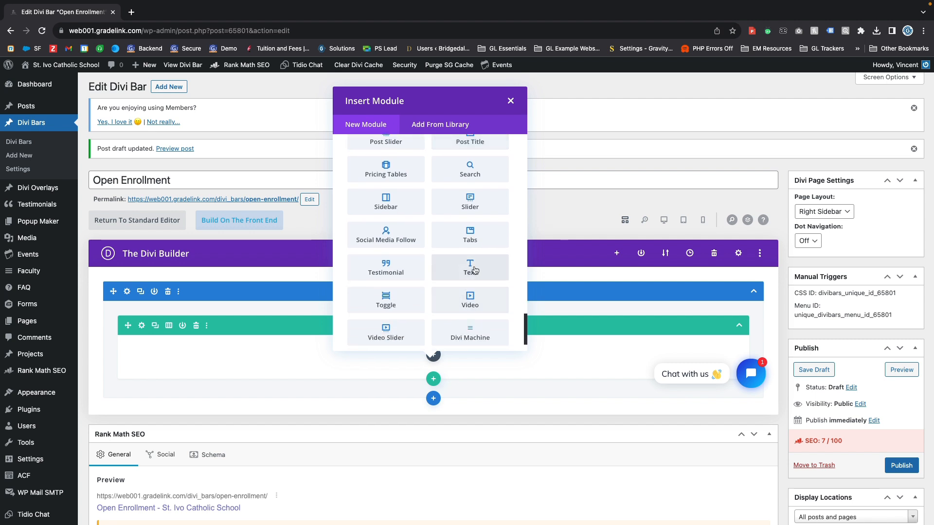
left_click(468, 271)
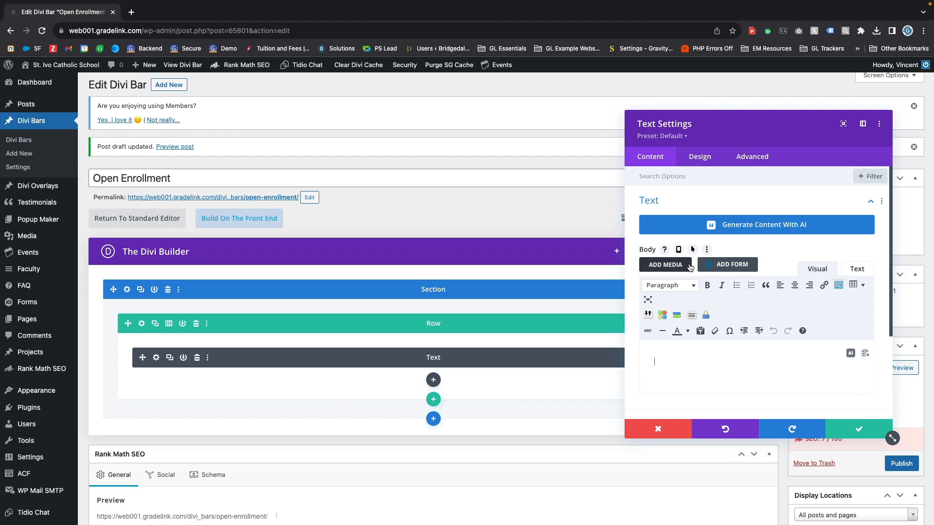
Enter "Enrollment is now open for 2023-2024 school year! Please click HERE to apply." as the Text module's body and save the module
type("Enrollment")
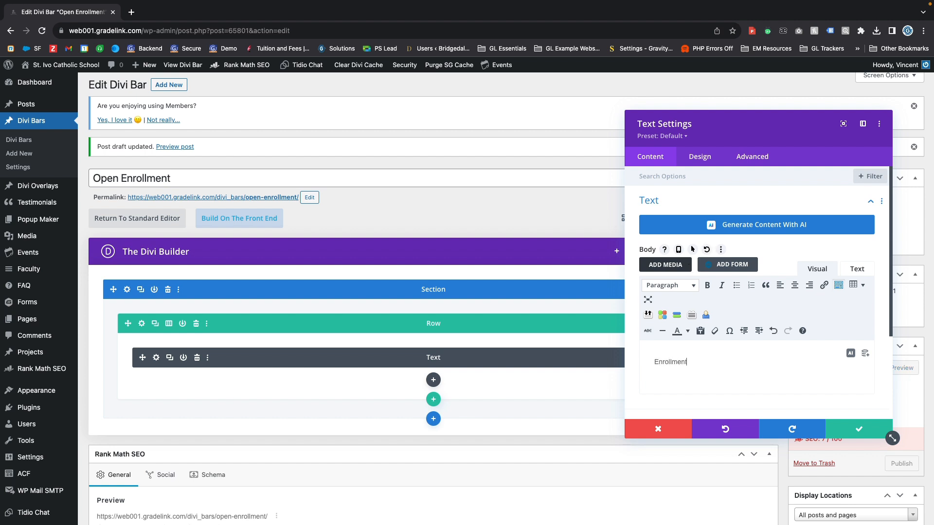
type(" is now open for 20")
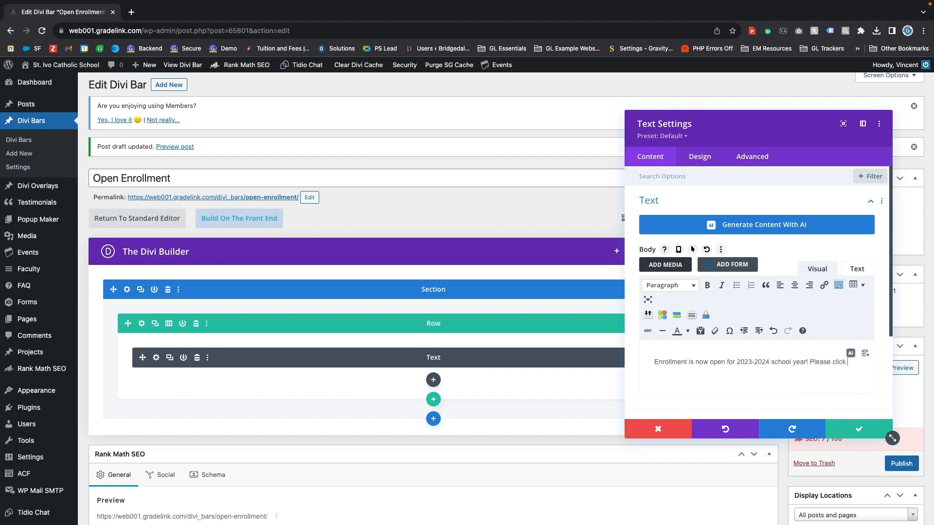
type("RE to apply.")
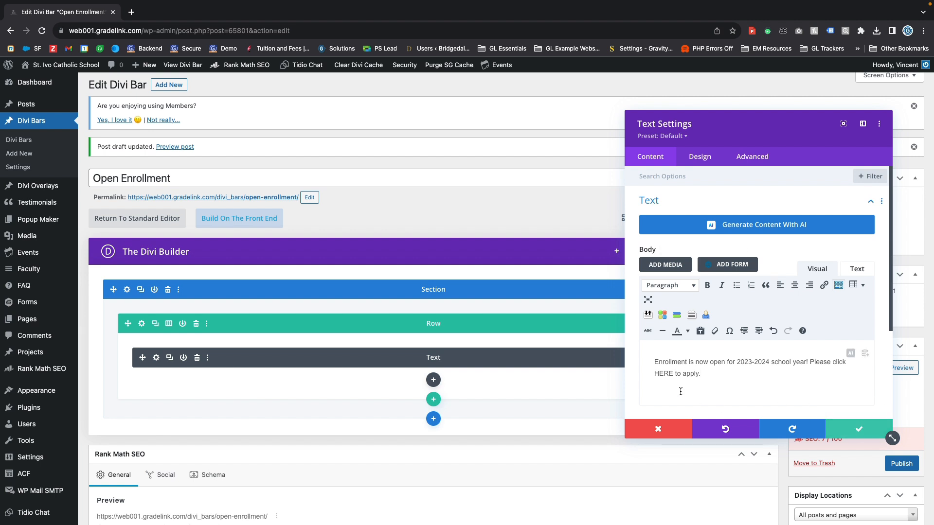
left_click(859, 429)
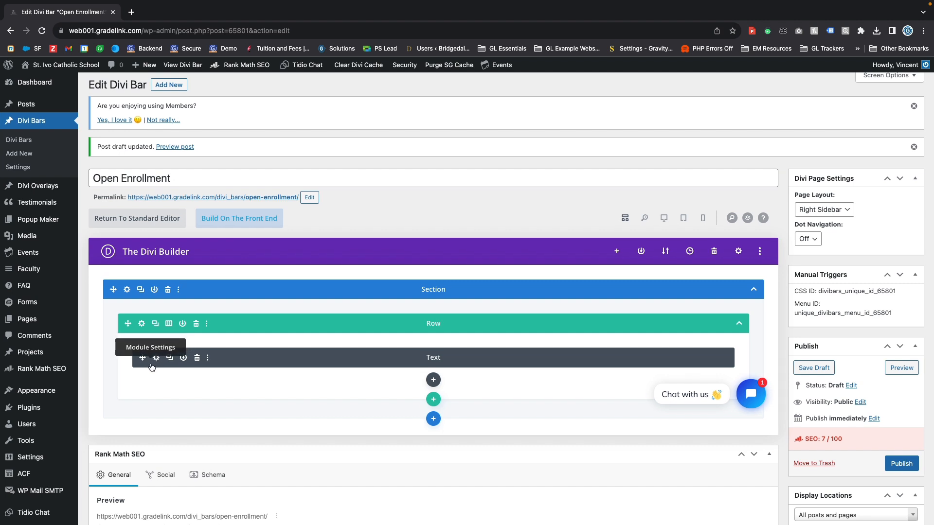
scroll(317, 337, "down", 2)
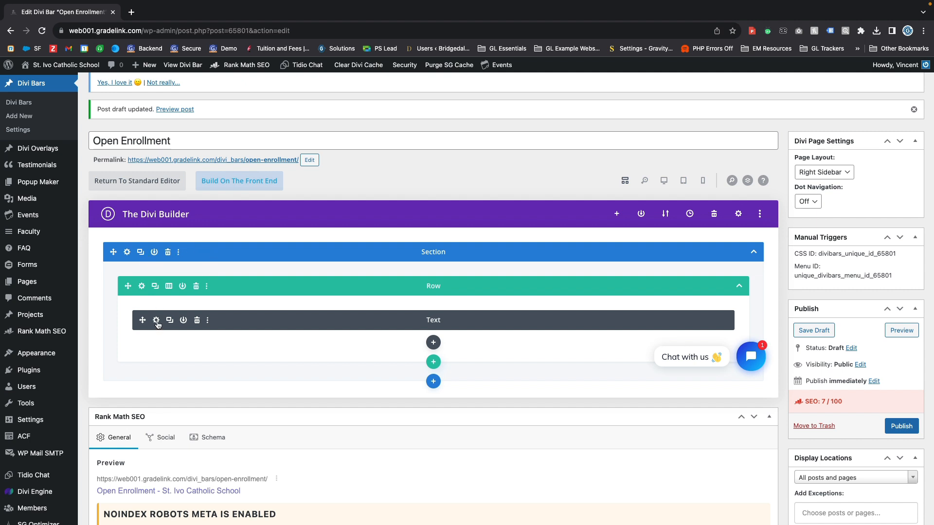
left_click(157, 324)
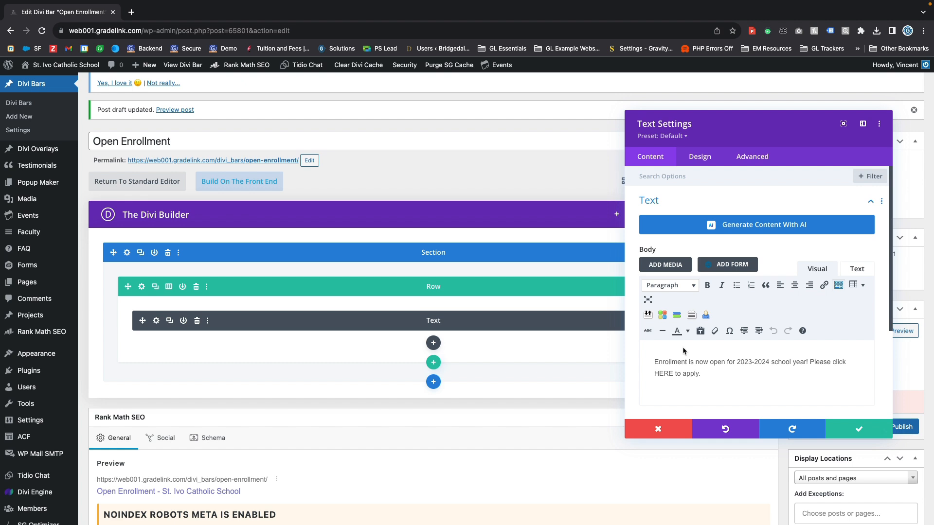
left_click(859, 429)
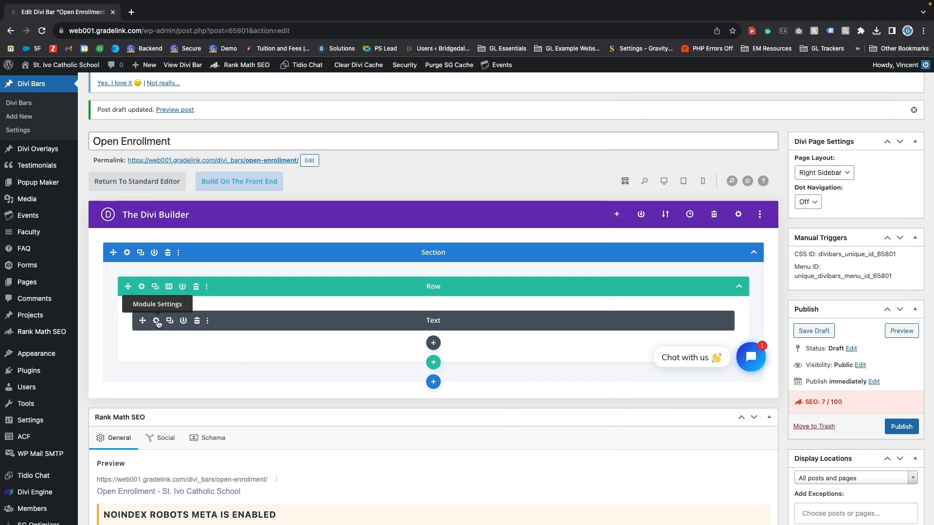
Set the text color of the Text module to white in its design settings
left_click(156, 321)
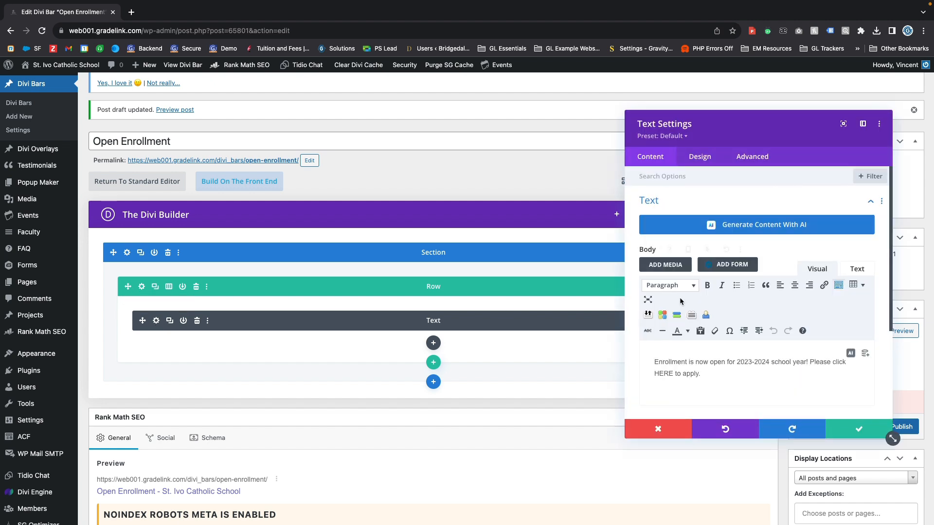
scroll(693, 336, "down", 3)
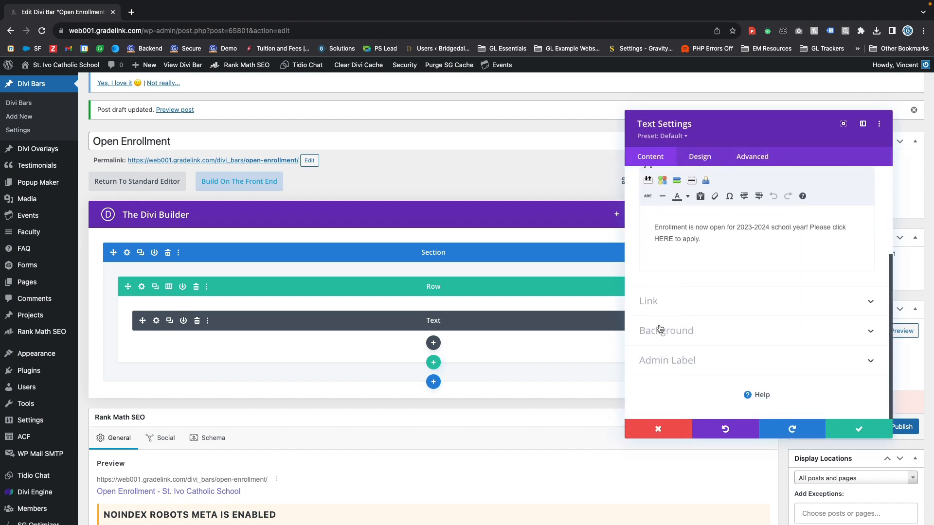
scroll(658, 331, "up", 3)
scroll(658, 332, "up", 1)
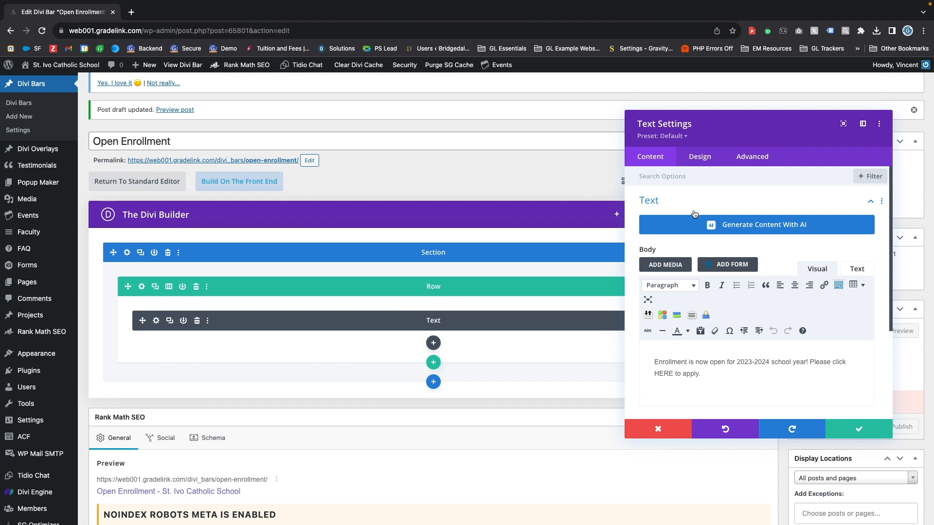
scroll(695, 218, "down", 1)
scroll(695, 218, "up", 1)
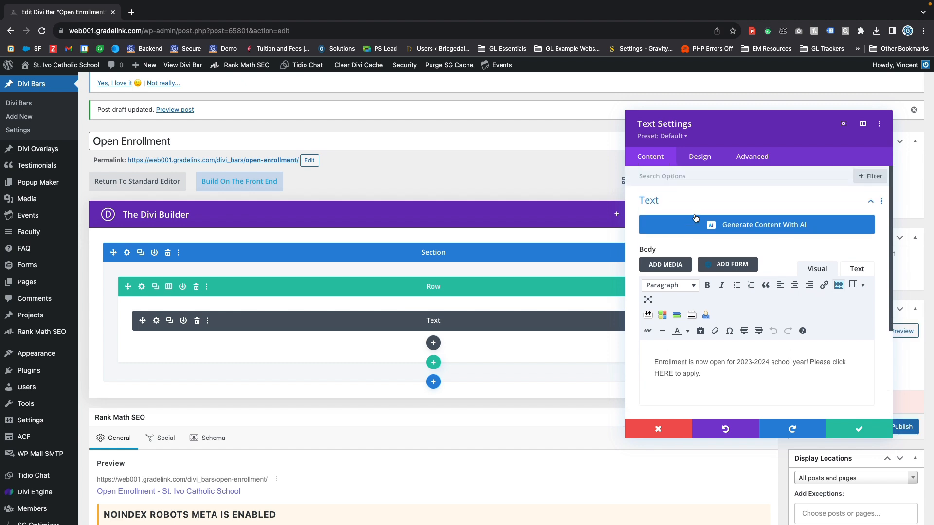
left_click(701, 162)
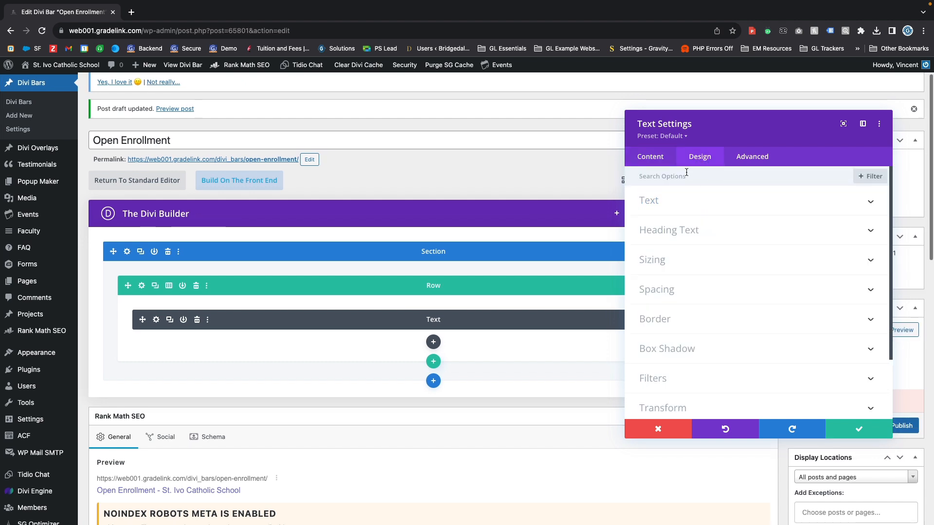
left_click(652, 207)
scroll(697, 292, "down", 1)
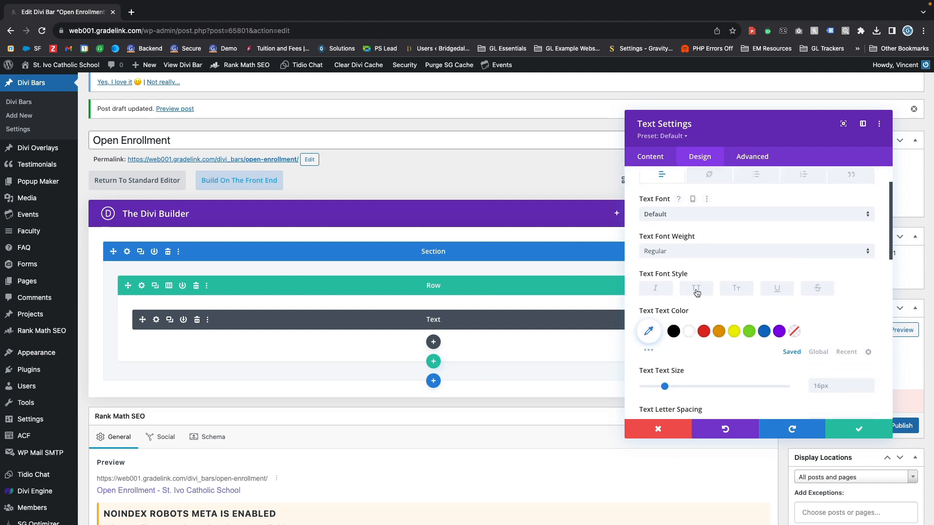
scroll(671, 298, "down", 1)
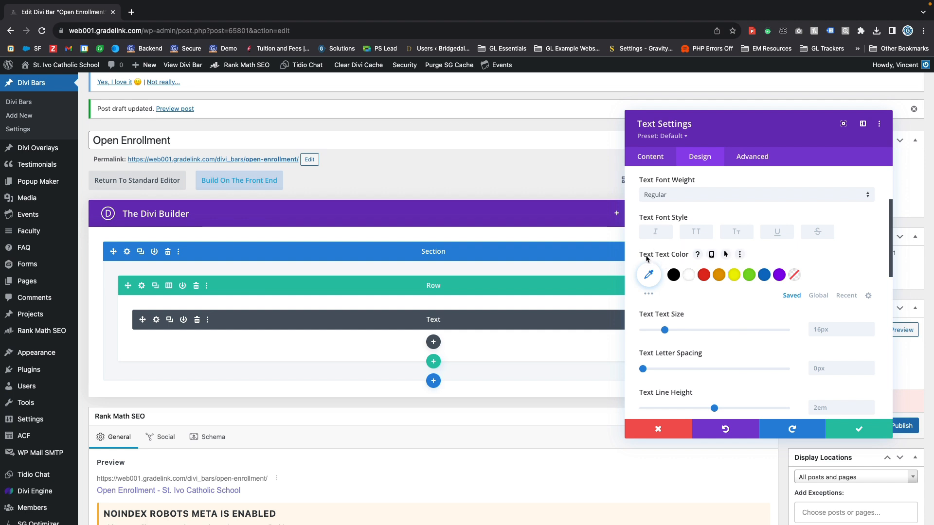
left_click(688, 276)
scroll(657, 316, "up", 1)
scroll(658, 316, "up", 3)
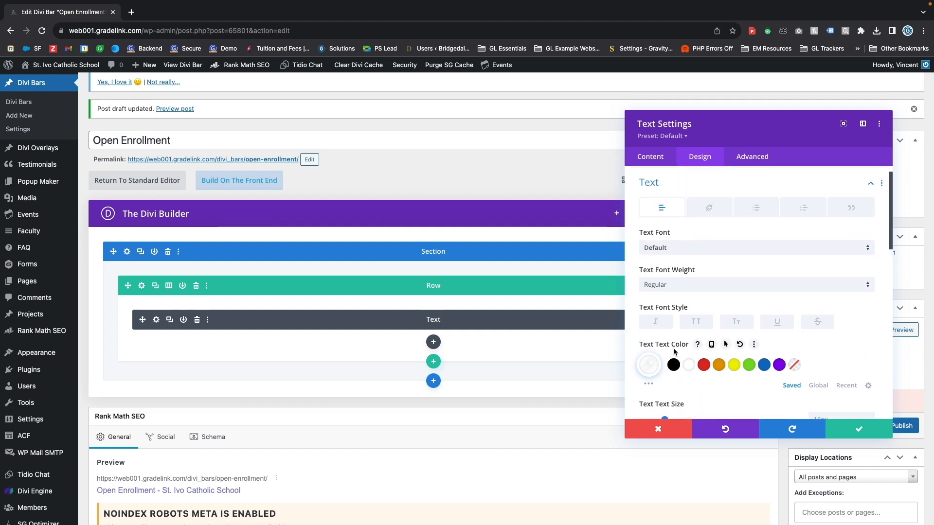
Set the Text module's text alignment to center
scroll(678, 329, "down", 1)
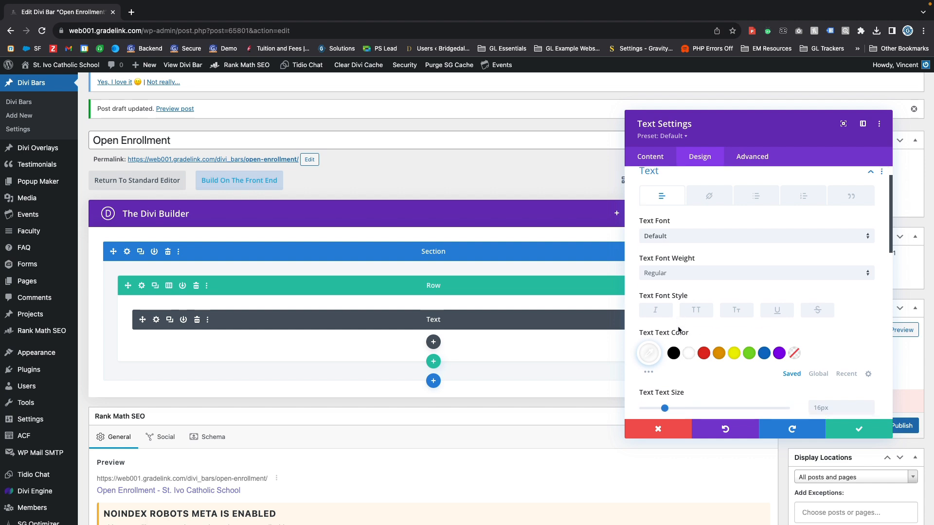
scroll(665, 207, "up", 2)
left_click(664, 203)
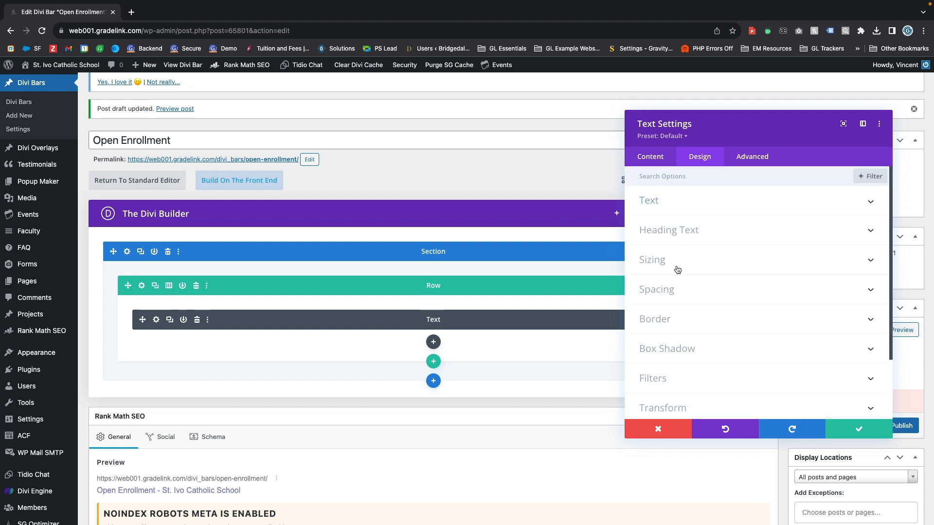
left_click(664, 210)
scroll(693, 305, "down", 3)
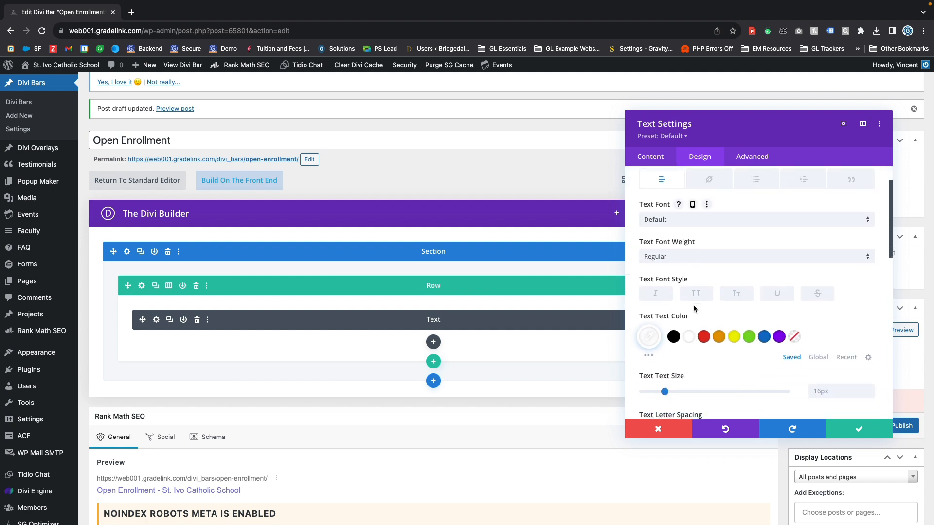
scroll(695, 310, "down", 7)
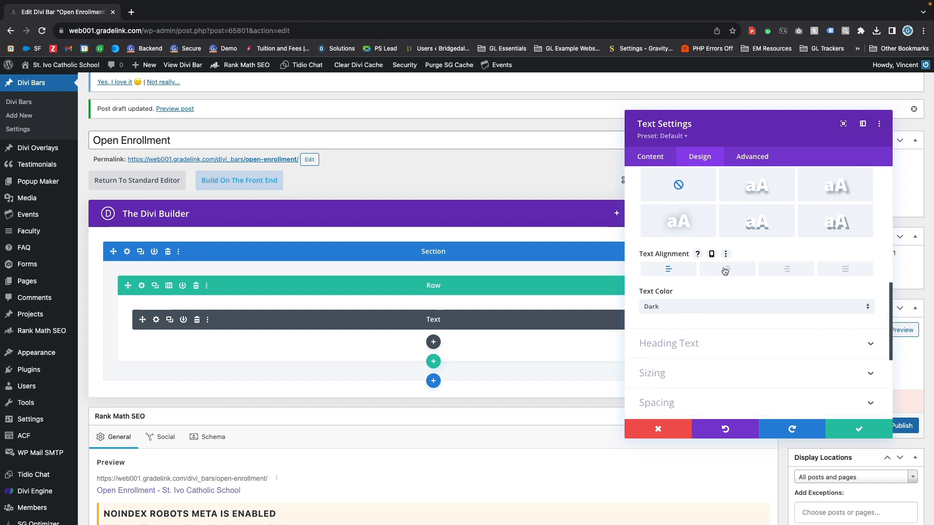
left_click(725, 271)
Set the Text module's margin to 0px on all four sides, linking top with bottom and left with right
scroll(682, 339, "down", 3)
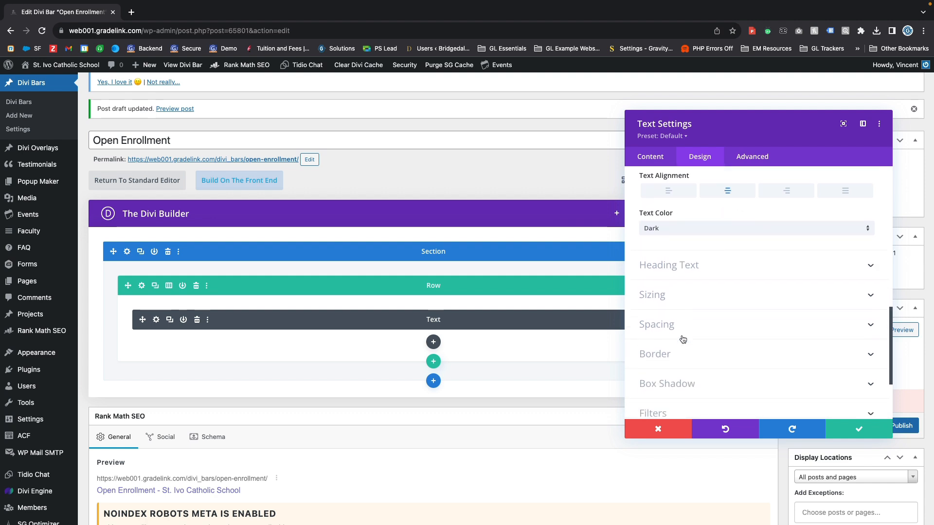
left_click(667, 326)
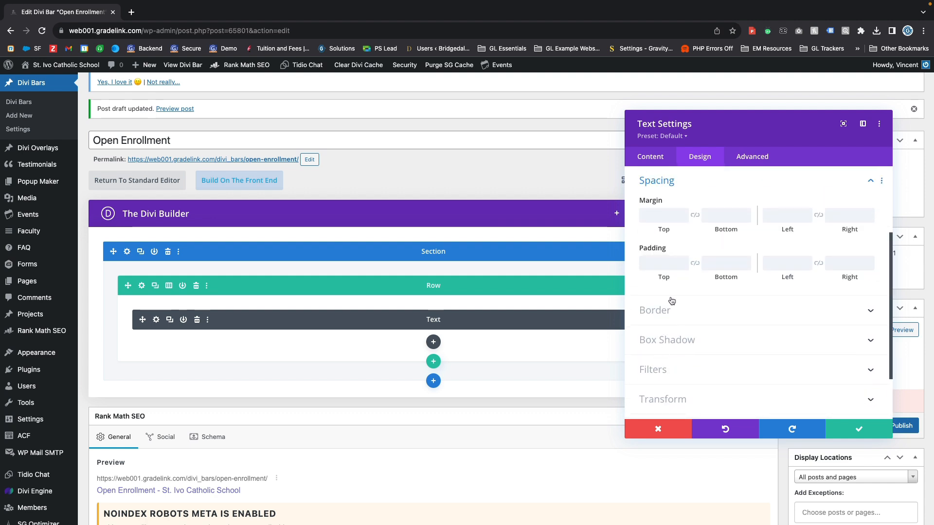
left_click(655, 216)
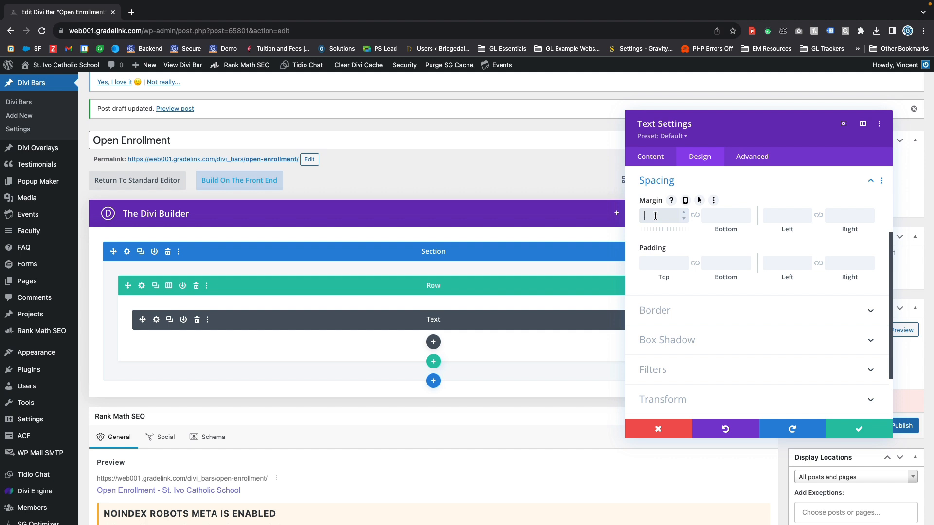
left_click(695, 215)
left_click(791, 215)
type("0px")
left_click(819, 215)
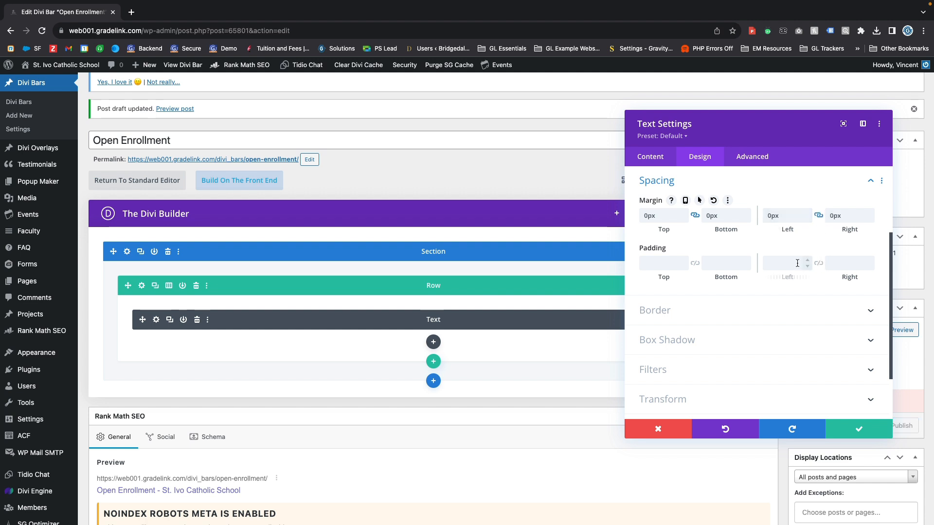
Set the Text module's padding to 0px on all four sides with linked pairs, and save the module
type("0px")
left_click(695, 263)
left_click(792, 268)
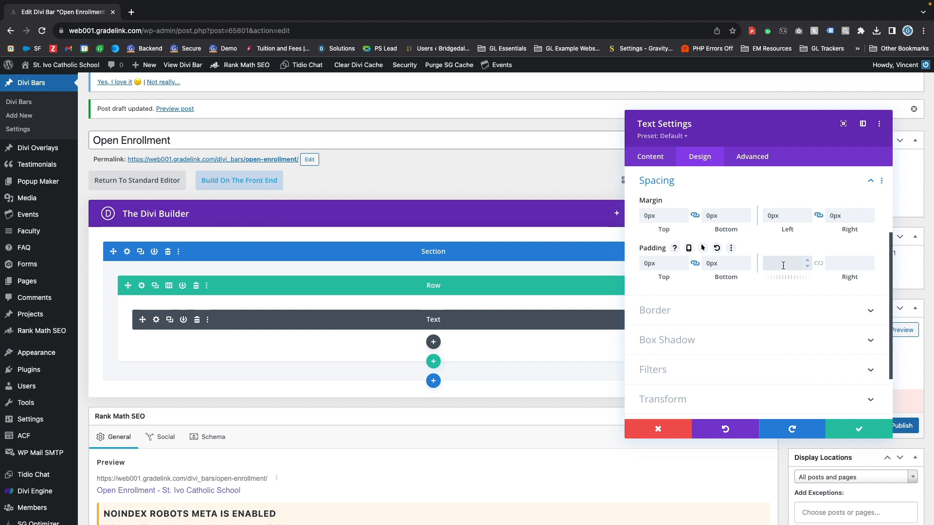
type("px")
left_click(819, 263)
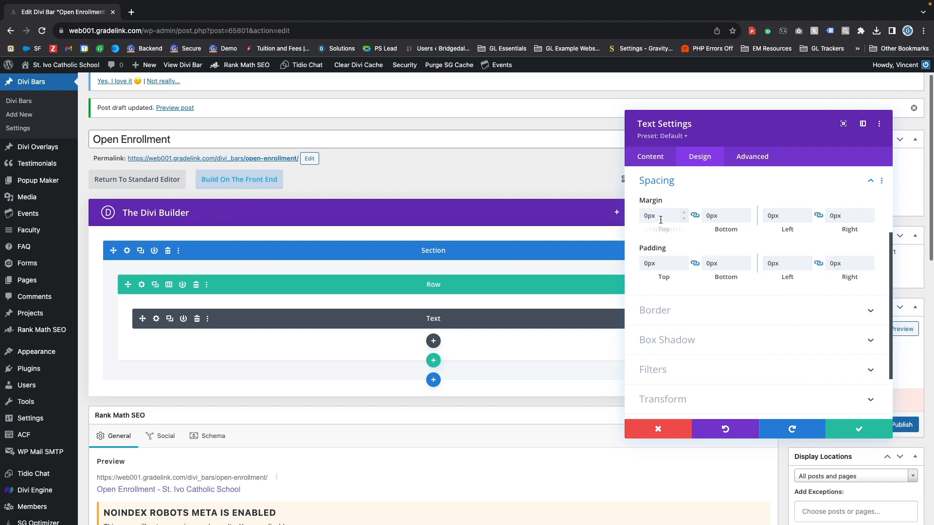
left_click(695, 217)
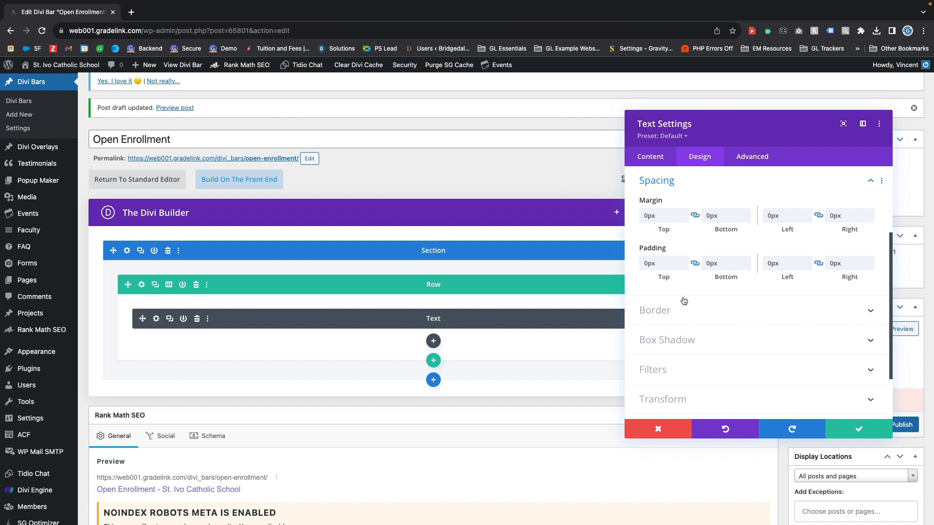
left_click(854, 431)
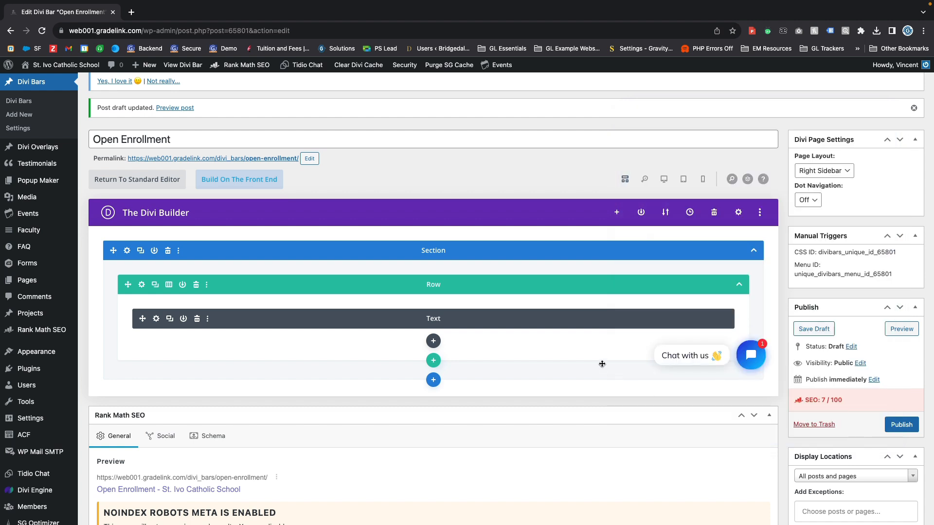
Set the row's margin to 0px on all four sides in its design spacing, linking the opposite sides
left_click(142, 286)
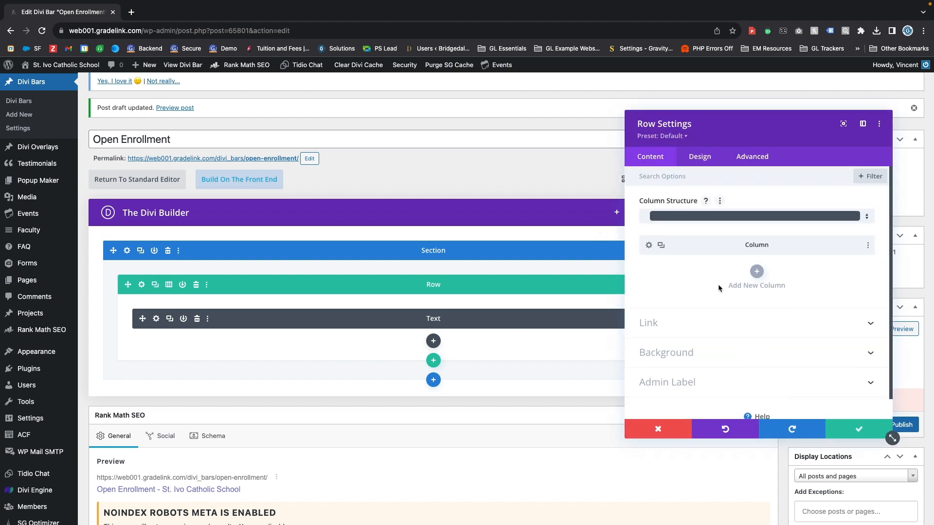
left_click(697, 163)
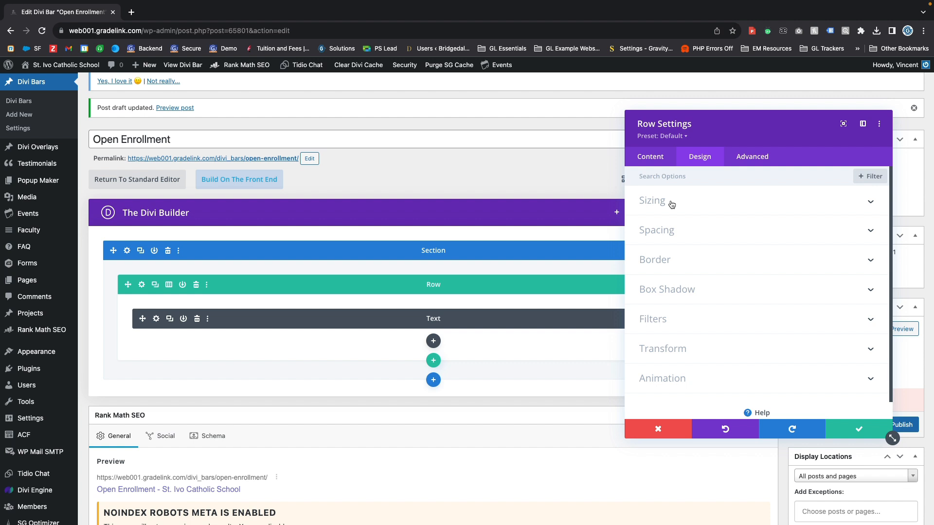
left_click(654, 235)
scroll(656, 241, "up", 1)
left_click(662, 259)
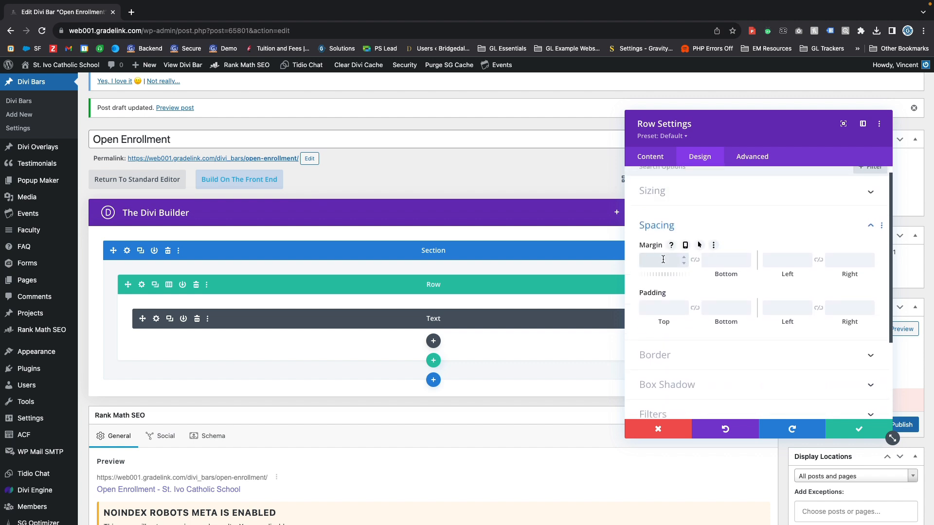
type("0")
left_click(695, 260)
left_click(798, 261)
type("0")
left_click(819, 260)
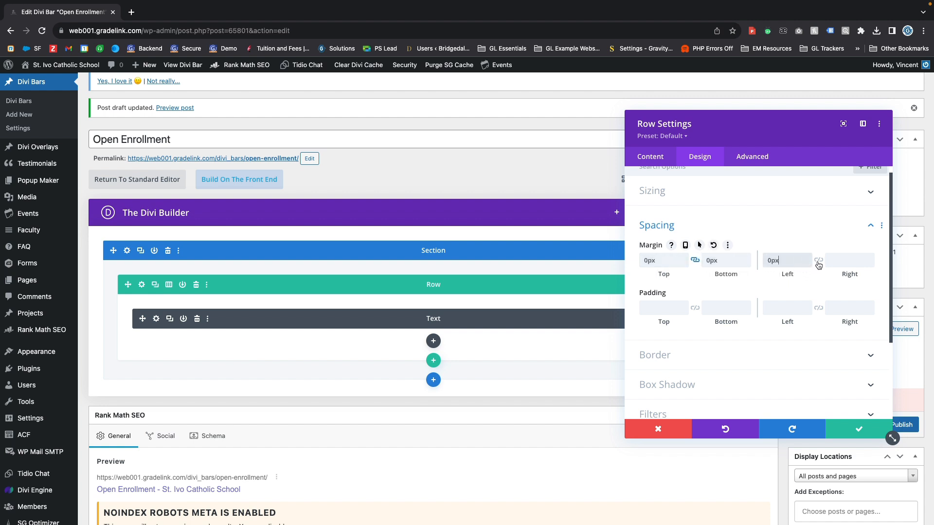
Set the row's padding to 10px top and bottom and 0px left and right, and save the row
left_click(662, 307)
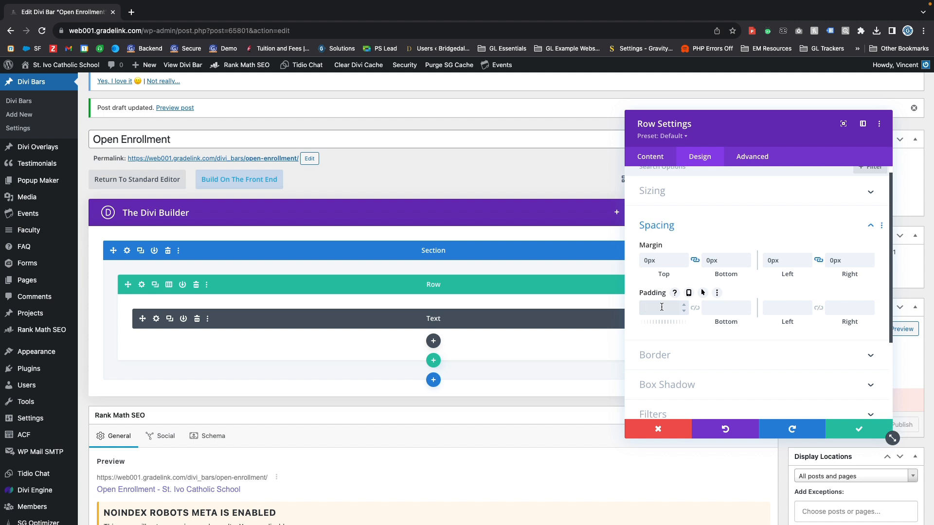
type("10px")
left_click(695, 309)
left_click(780, 309)
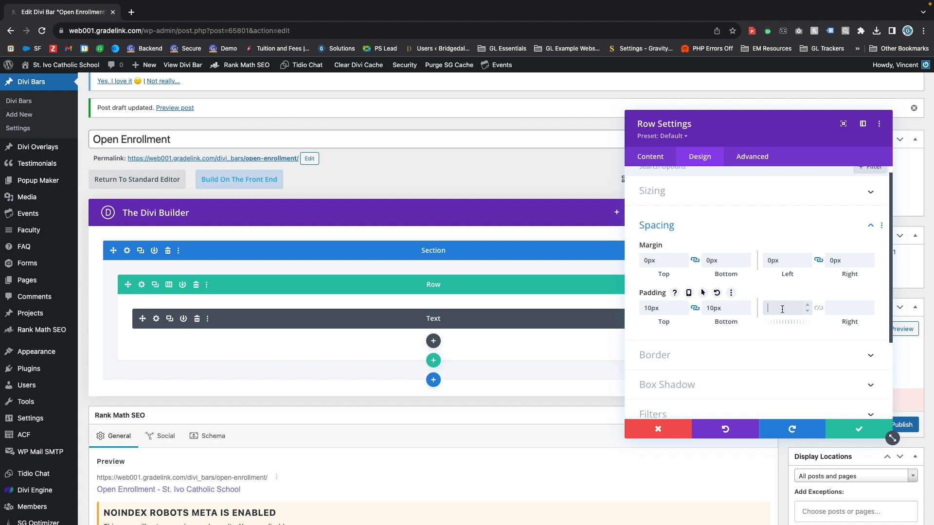
left_click(819, 308)
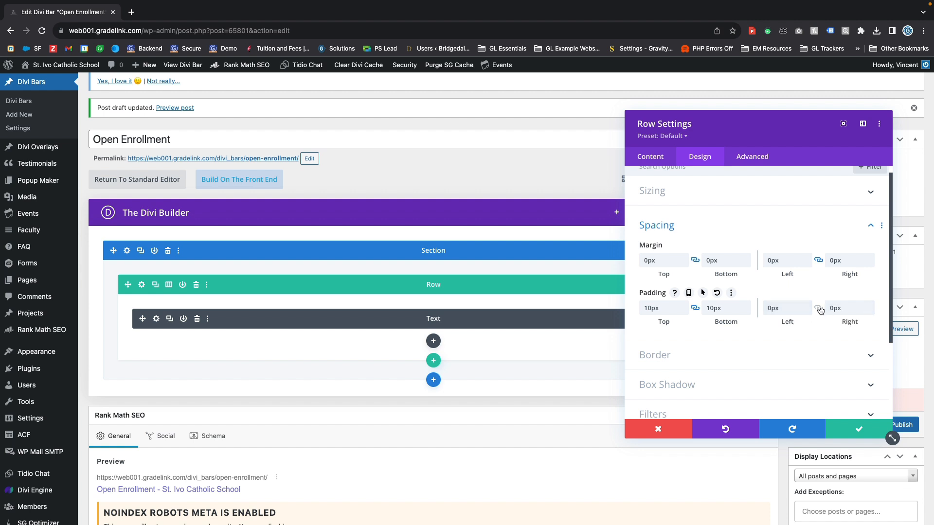
left_click(851, 436)
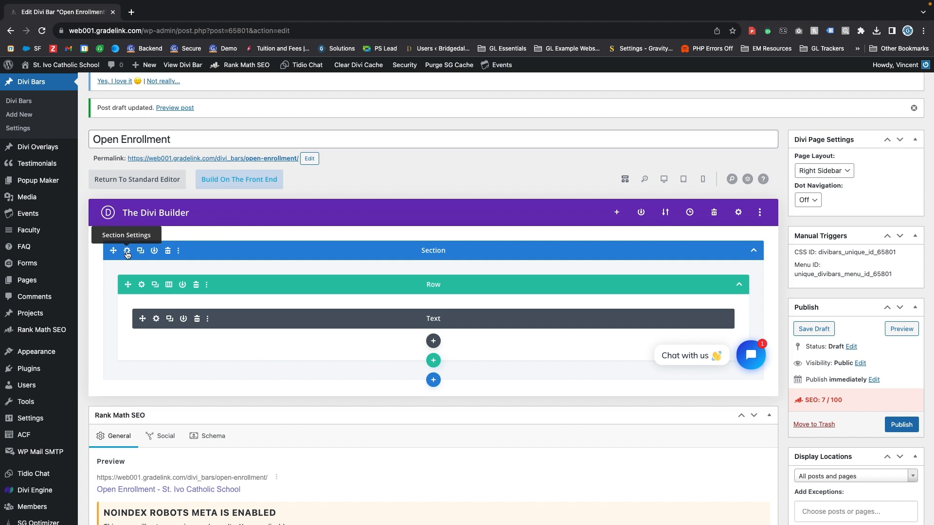
Set the section's margin to 0px on all four sides in its design spacing, linking the opposite sides
left_click(127, 252)
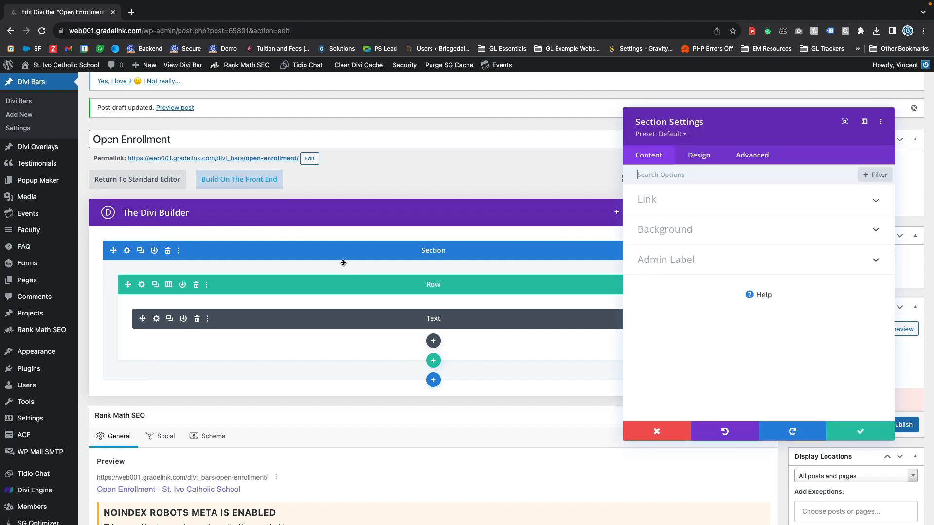
left_click(709, 161)
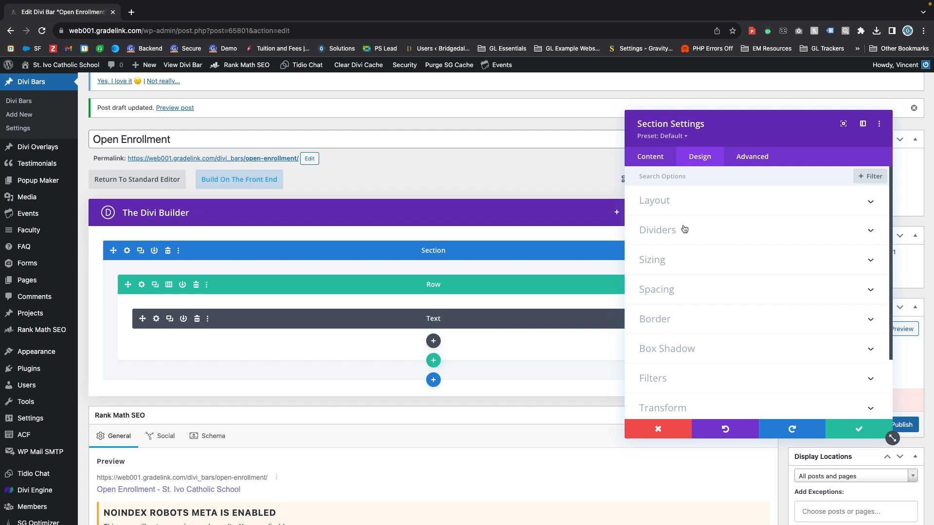
left_click(674, 290)
left_click(662, 215)
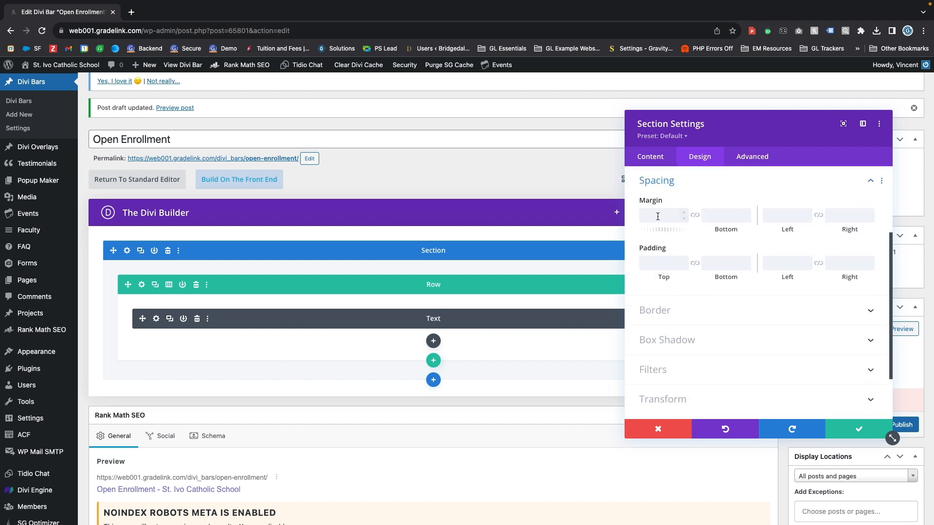
type("0")
left_click(695, 215)
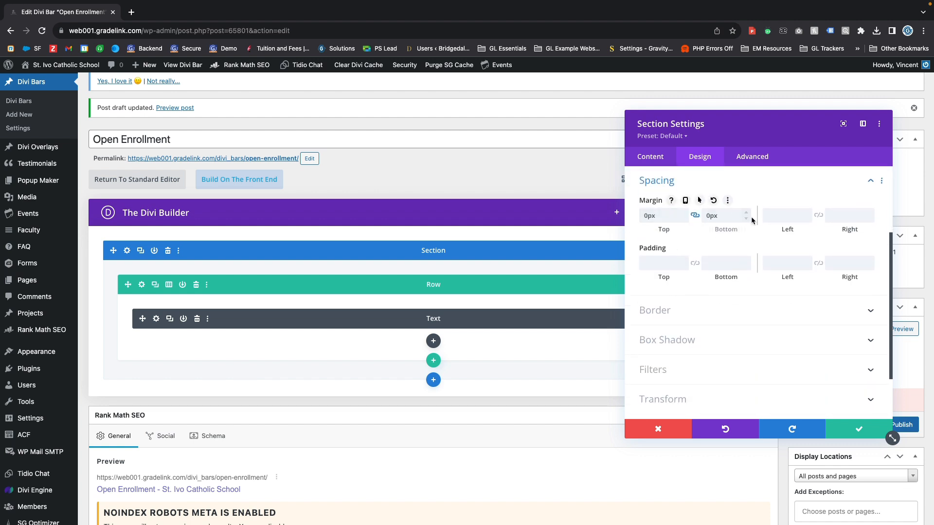
left_click(818, 215)
Set the section's padding to 0px on all four sides, linking top with bottom and left with right
left_click(652, 258)
type("0")
left_click(694, 263)
left_click(783, 263)
type("0")
left_click(818, 263)
Set the section alignment to center in its sizing options and save the section
scroll(778, 319, "up", 3)
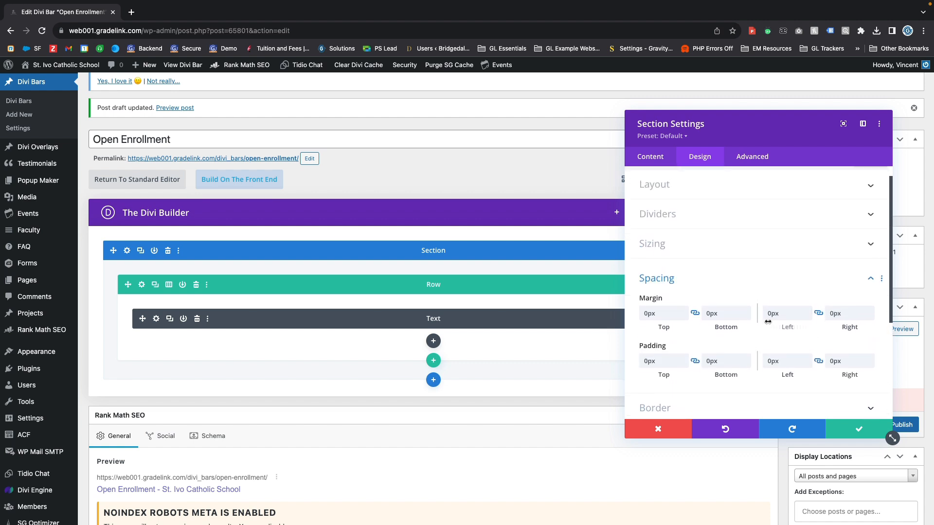
scroll(767, 322, "up", 1)
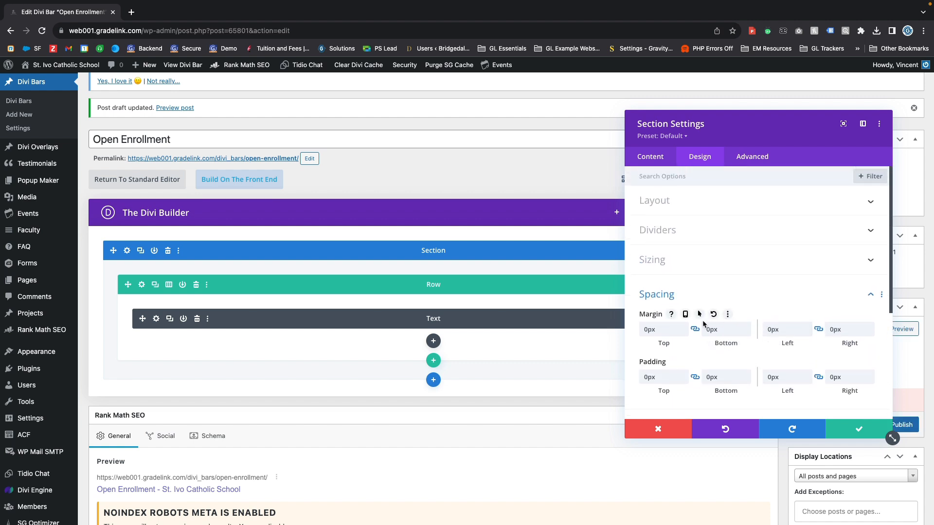
left_click(661, 262)
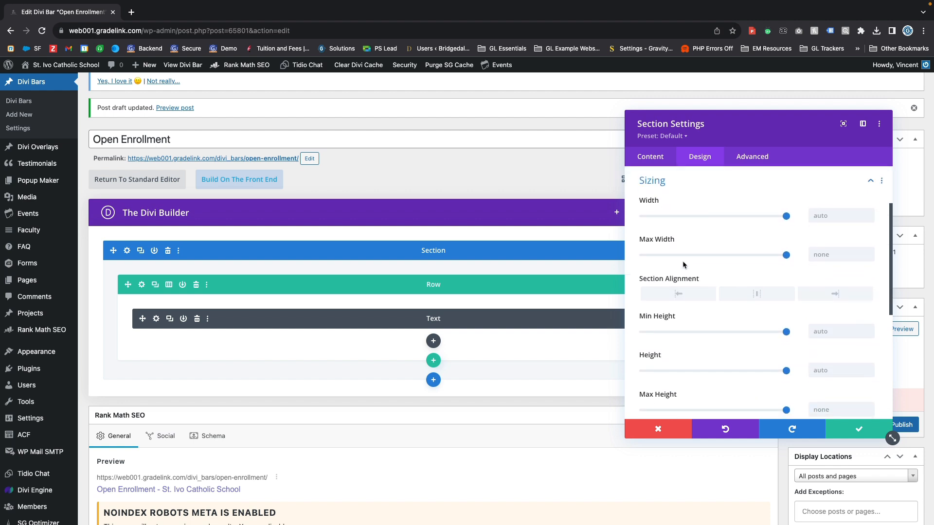
left_click(749, 296)
left_click(858, 431)
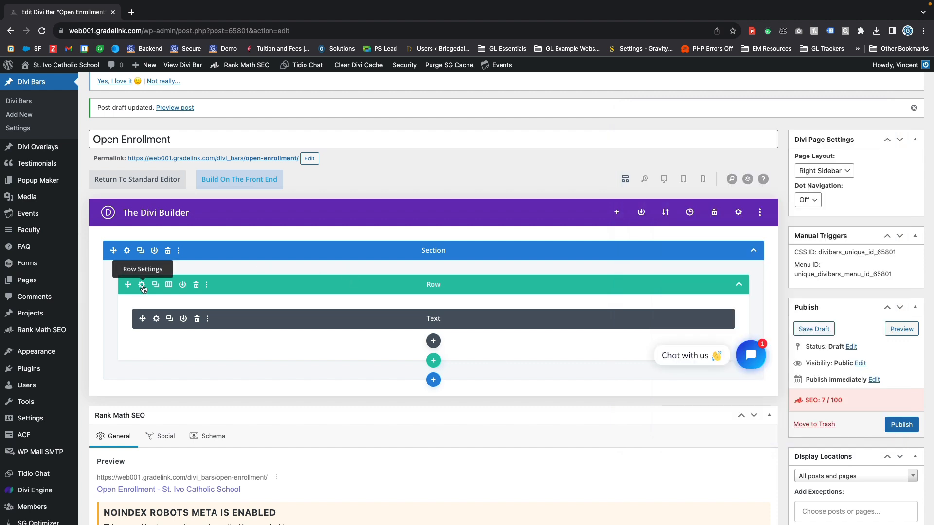
Set the row alignment to center in the row's sizing options
left_click(142, 286)
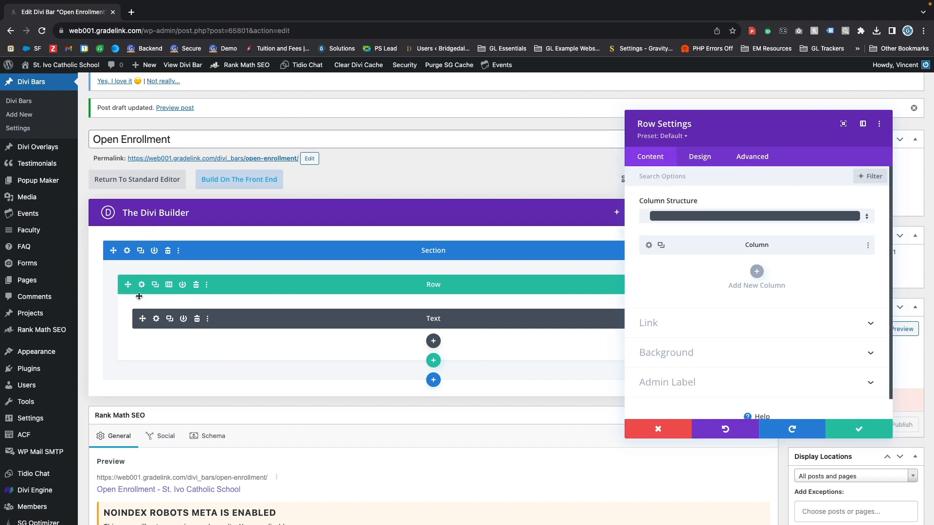
left_click(699, 157)
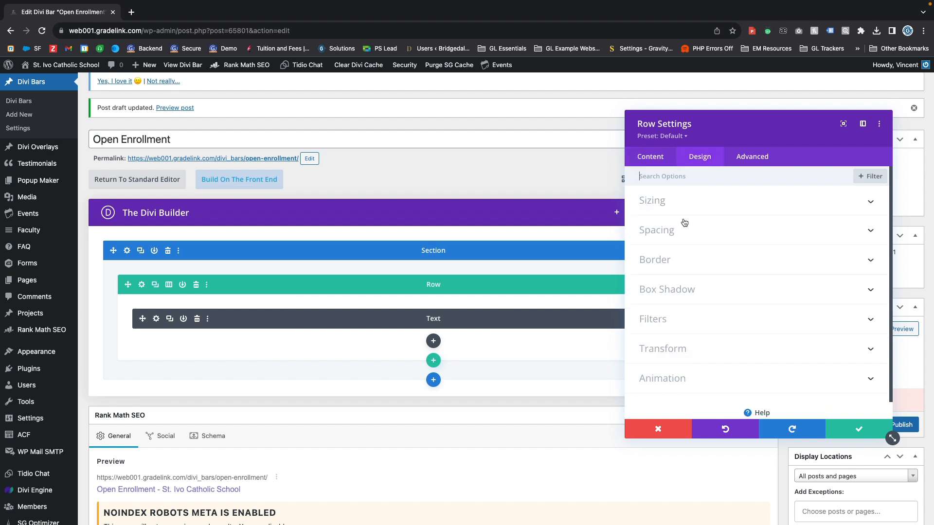
left_click(654, 201)
scroll(752, 353, "down", 3)
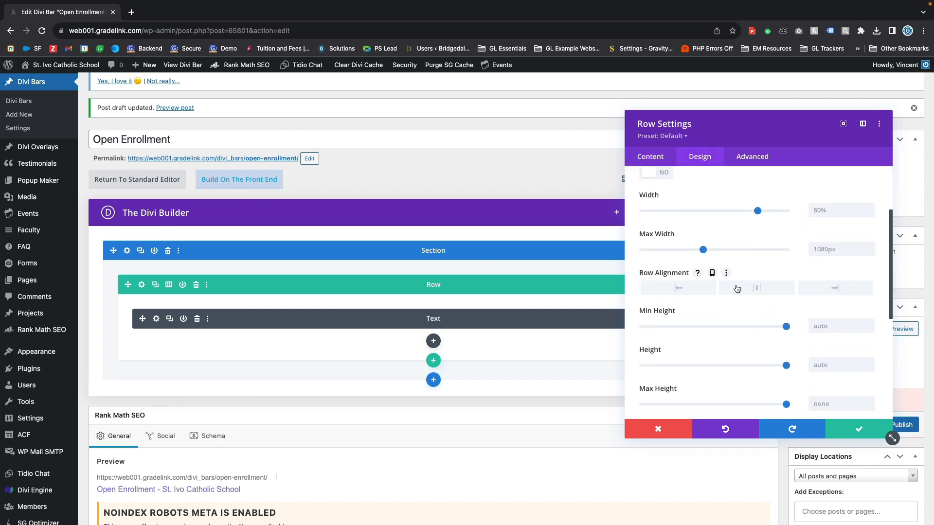
left_click(749, 292)
Set the row's width to 100% and its max width to 95%
scroll(739, 292, "up", 2)
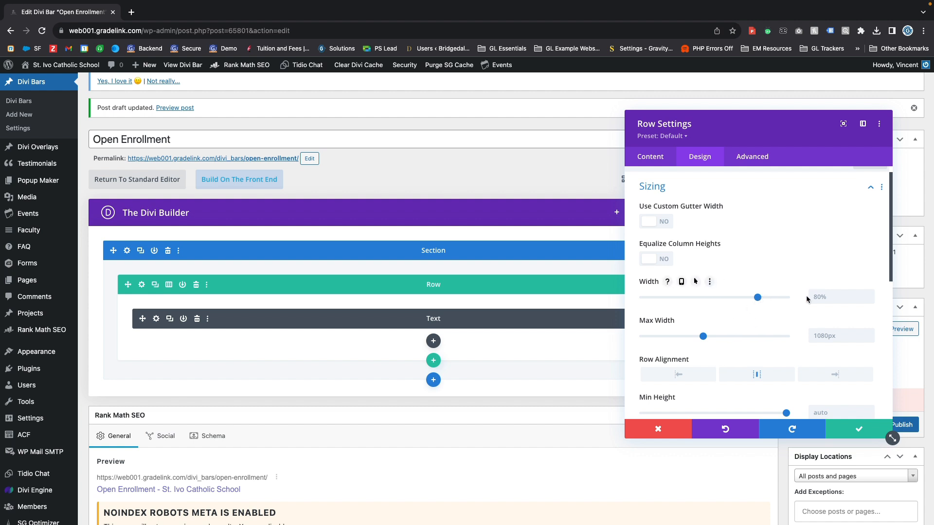
left_click(825, 297)
type("100%")
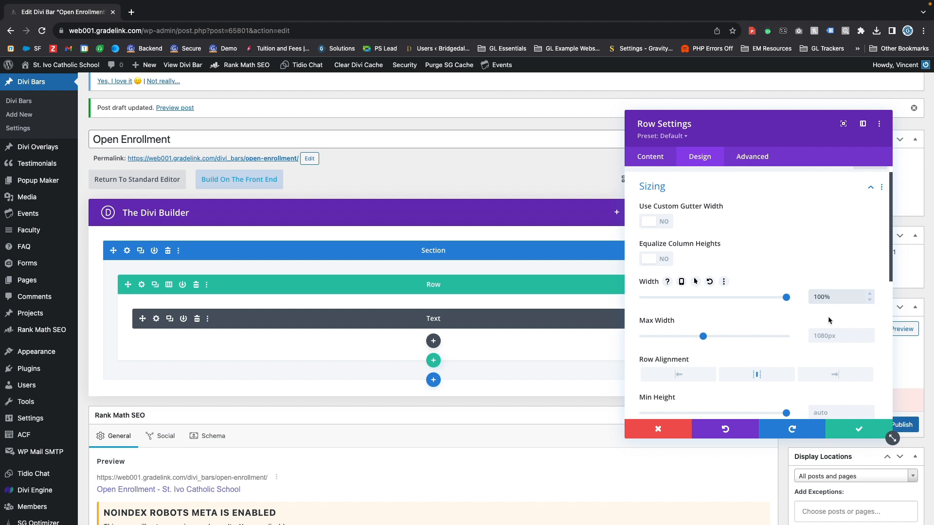
left_click(831, 334)
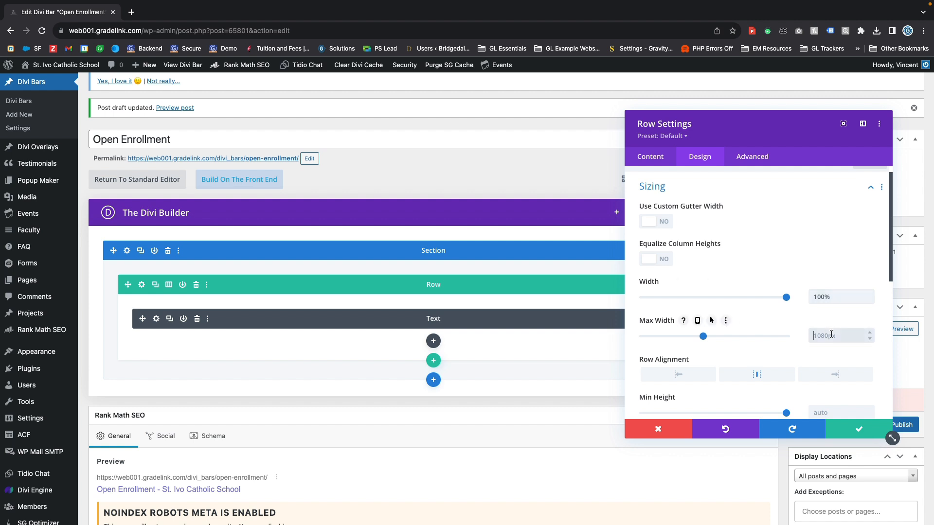
type("95")
left_click(700, 266)
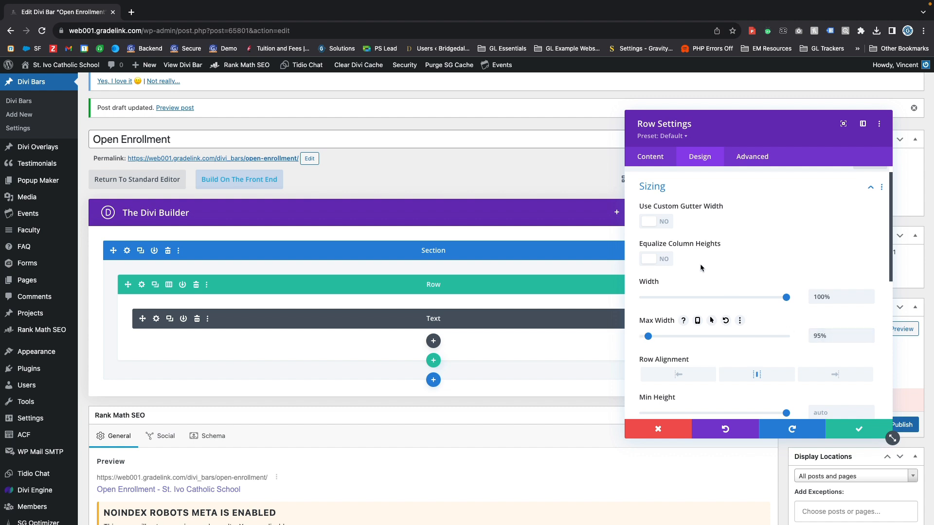
Enable a custom gutter width of 1 for the row and save the row settings
left_click(655, 223)
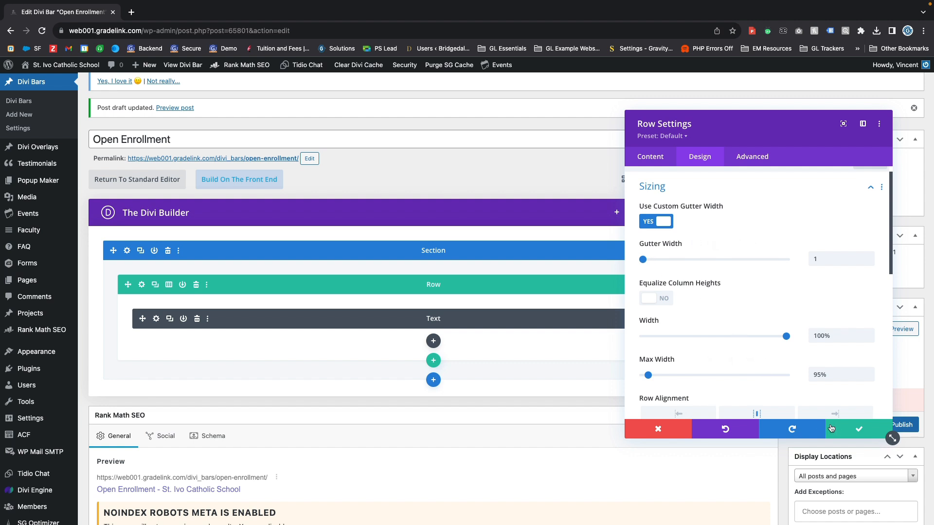
scroll(757, 365, "down", 5)
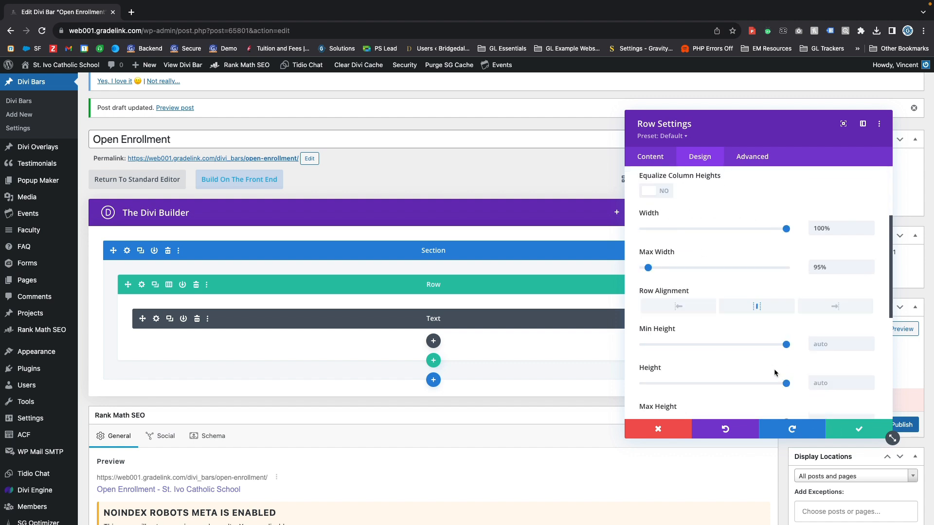
left_click(861, 429)
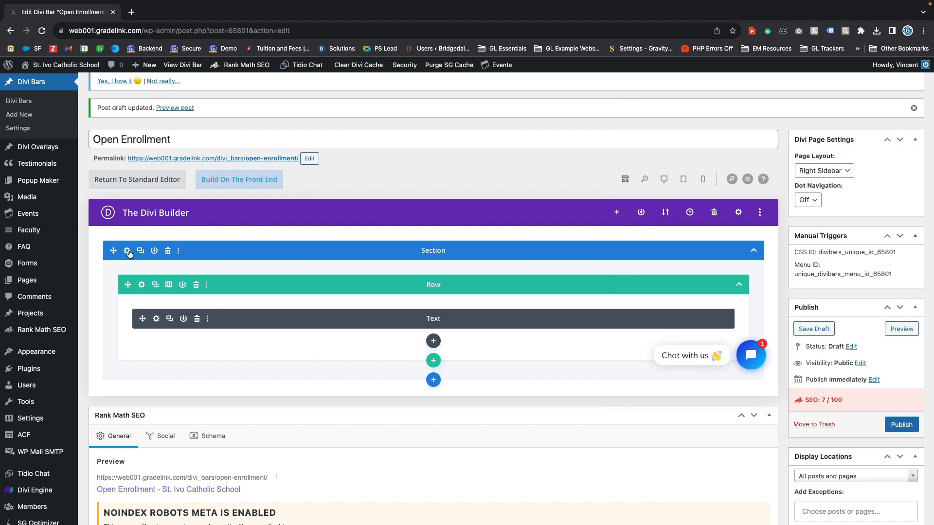
Give the section a red (#e02b20) background color in its settings
left_click(128, 251)
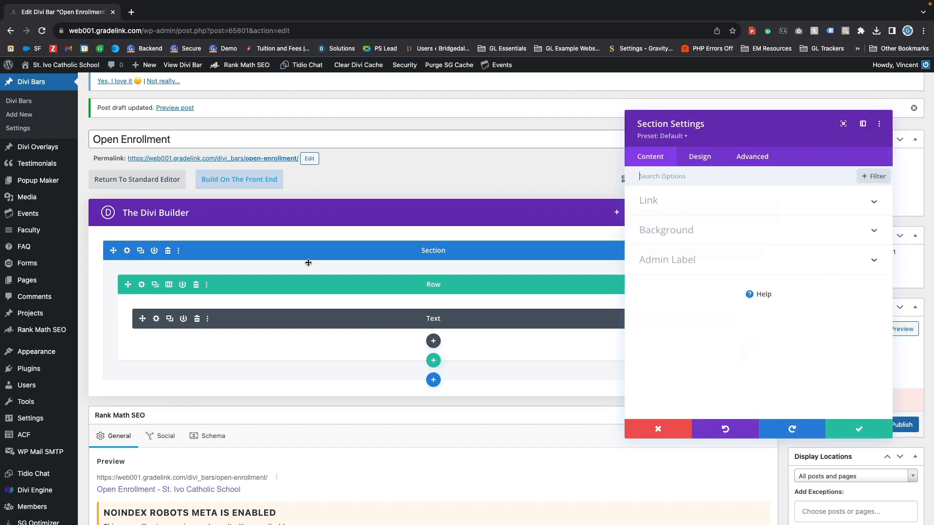
left_click(667, 232)
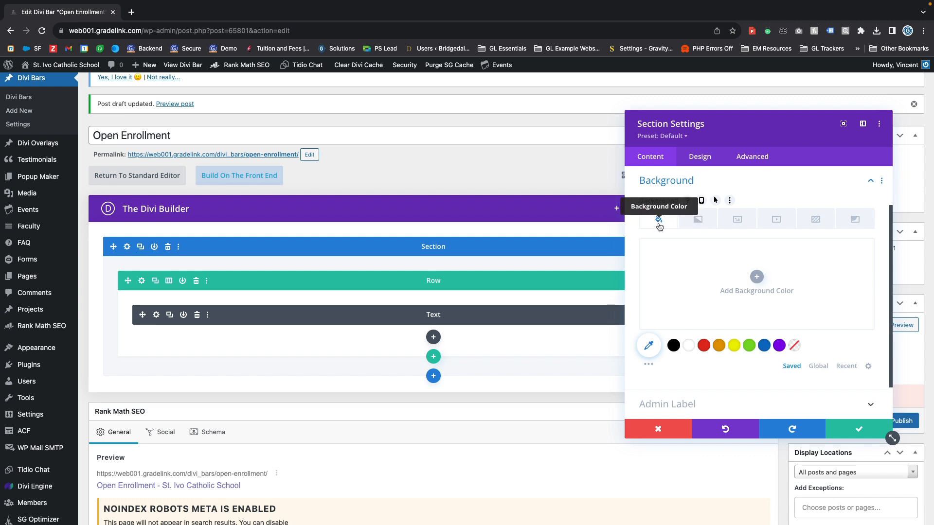
left_click(703, 347)
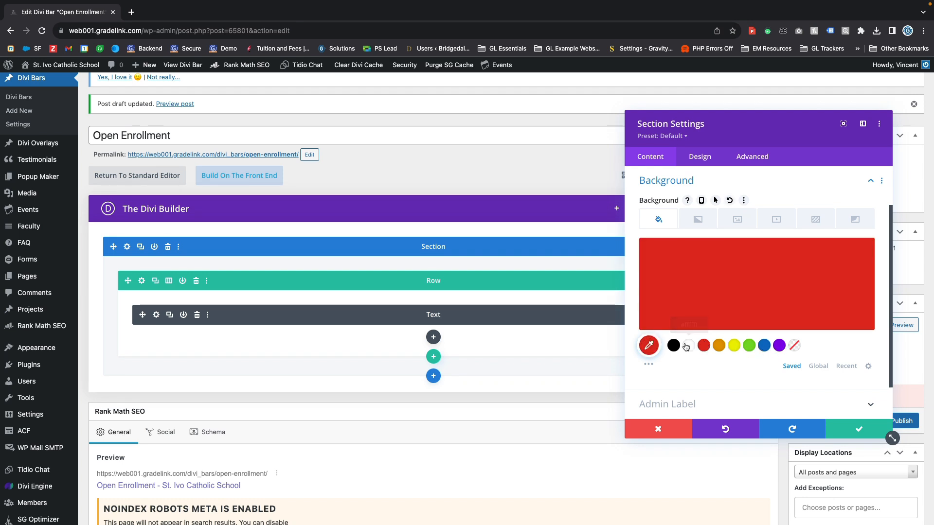
Try a custom green (#4f9100) as the section's background color and select its hex code
left_click(648, 349)
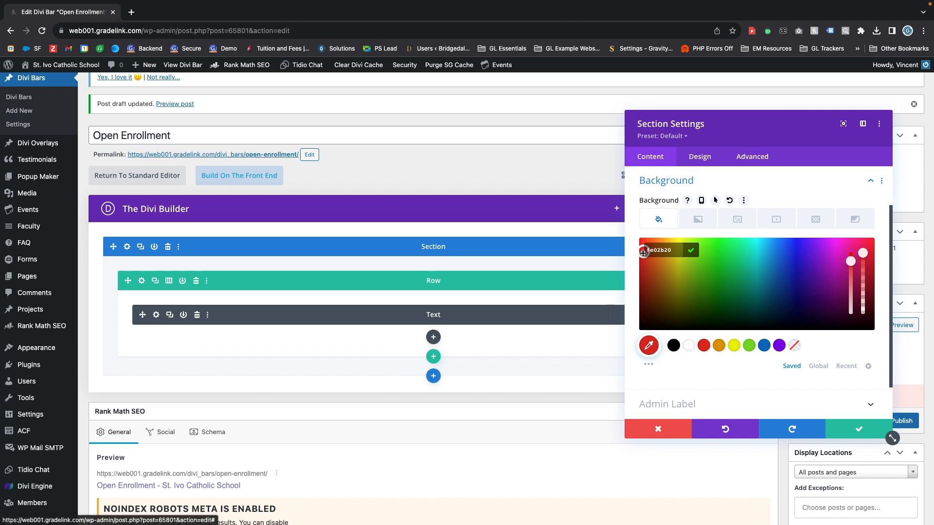
left_click_drag(641, 253, 698, 281)
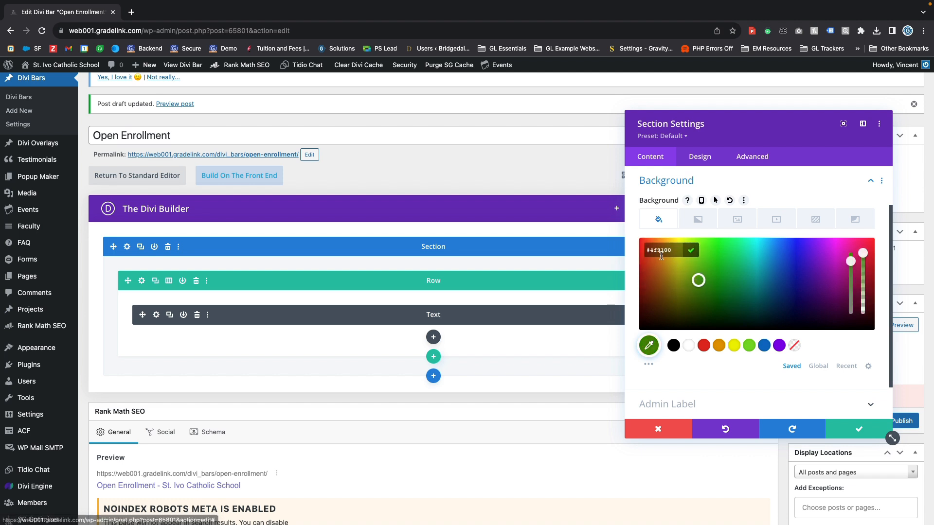
double_click(661, 251)
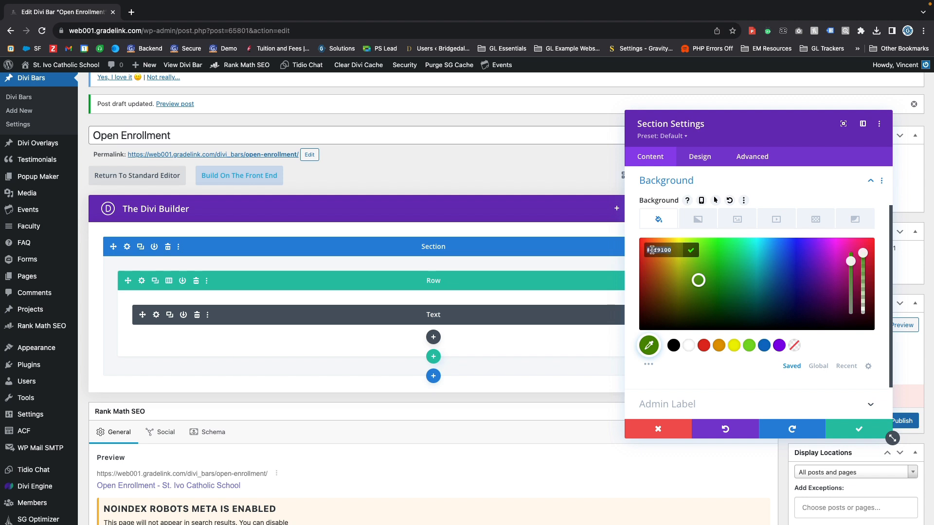
left_click(668, 250)
left_click_drag(671, 250, 644, 250)
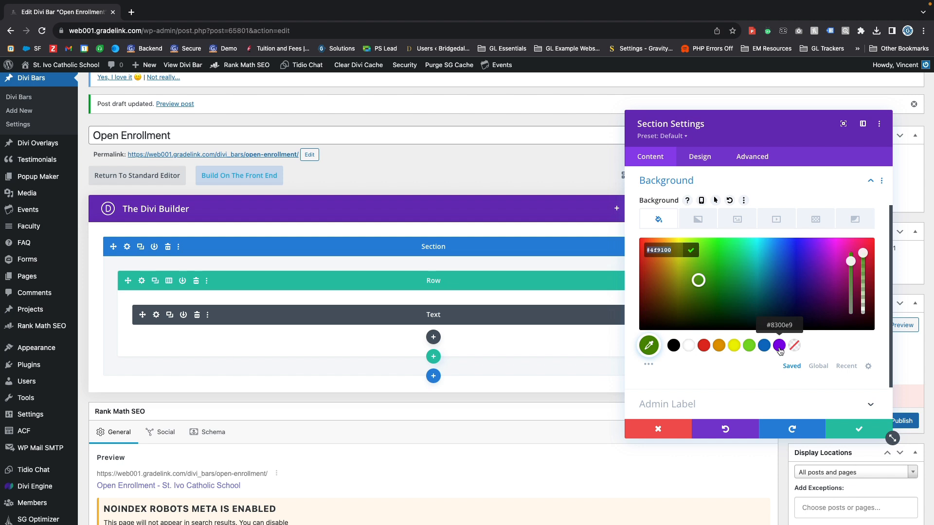
Set the section's background color to purple (#8300e9) and save the section settings
left_click(779, 347)
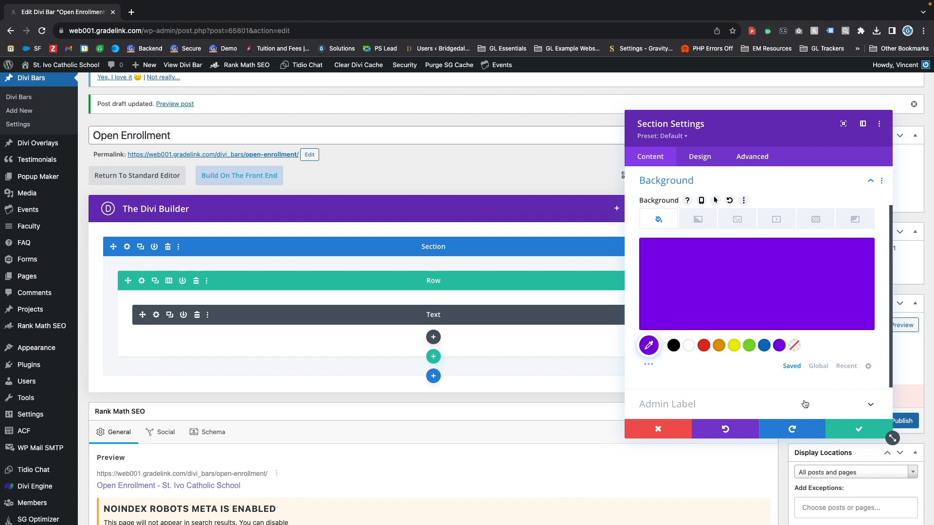
left_click(847, 431)
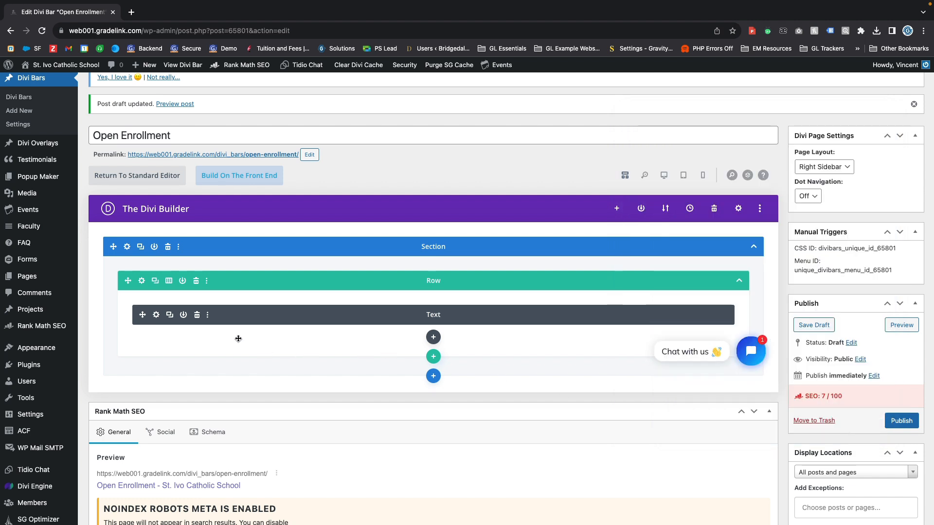
Open the Text module's settings and select the word "HERE" in the body text
scroll(238, 339, "down", 3)
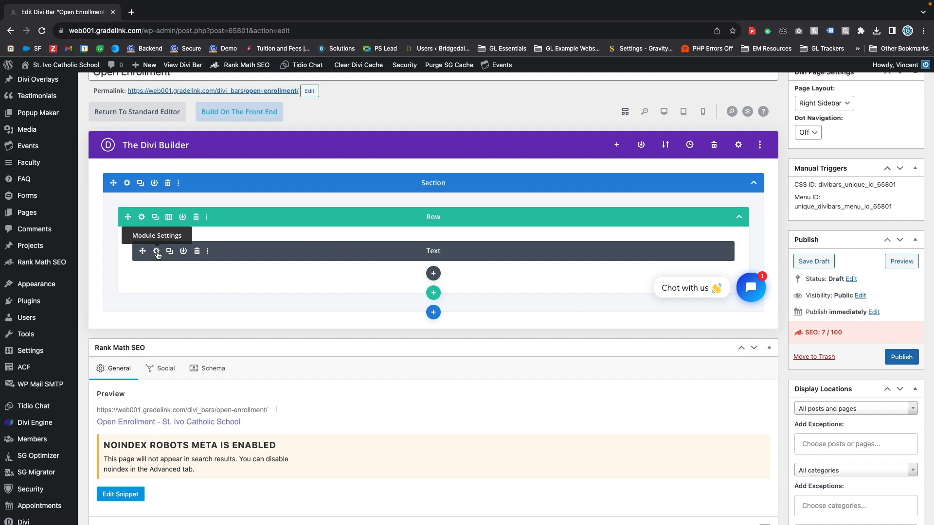
left_click(156, 251)
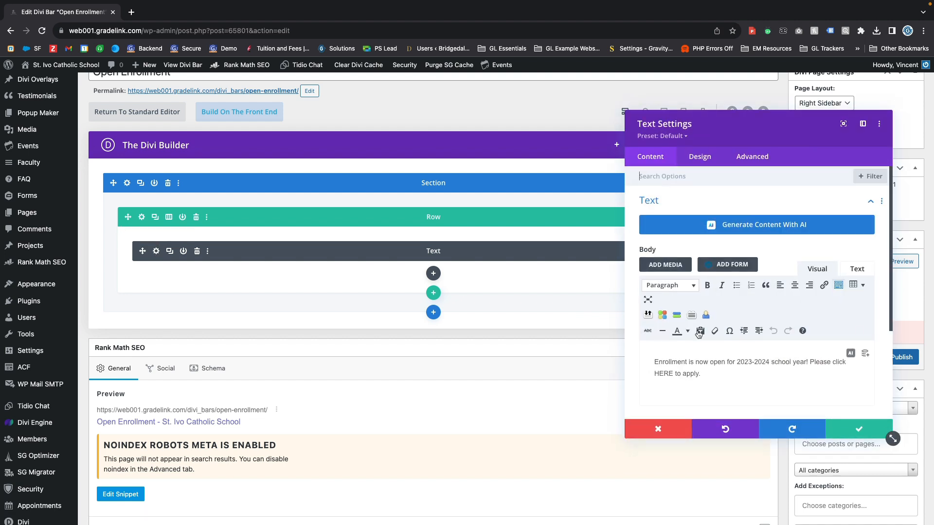
scroll(708, 330, "down", 1)
scroll(709, 332, "down", 1)
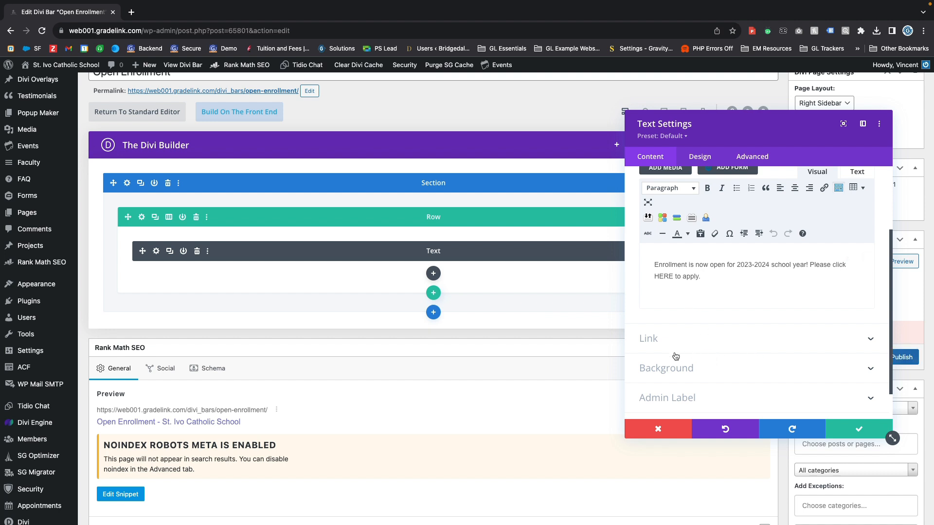
double_click(663, 276)
scroll(696, 290, "up", 3)
scroll(647, 364, "down", 3)
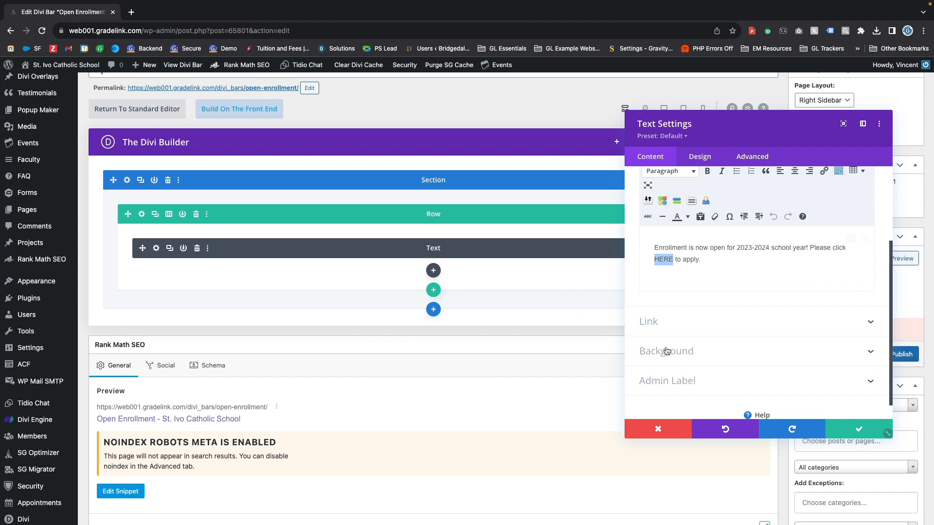
Link the Text module to the Apply Now page with a dynamic Page Link and save the module
left_click(658, 327)
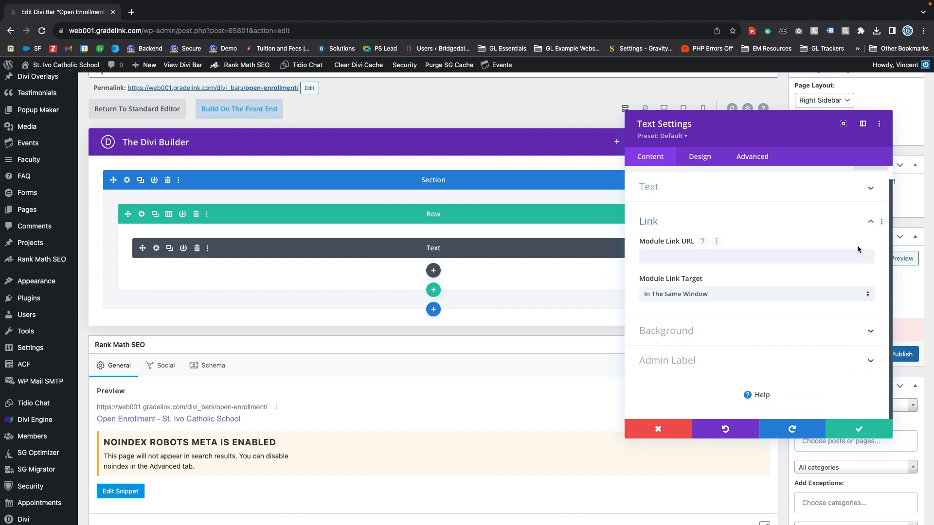
left_click(708, 257)
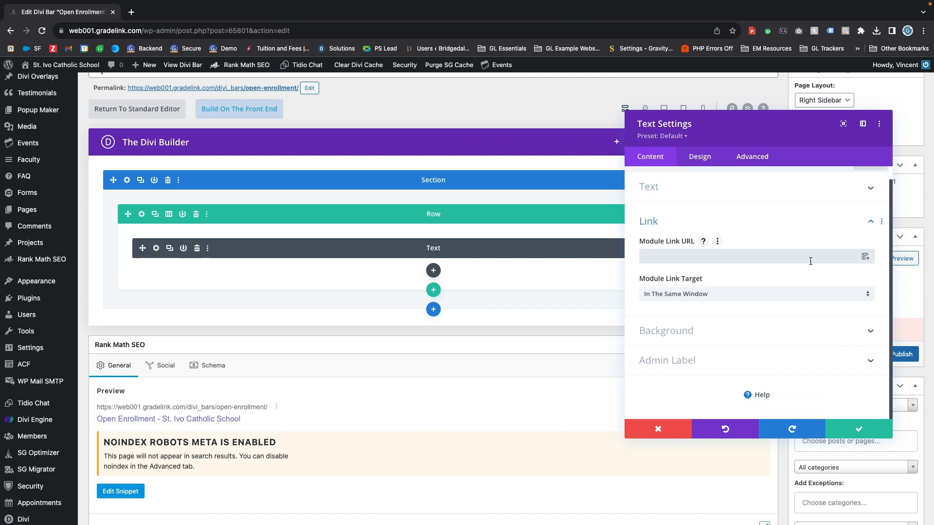
left_click(865, 258)
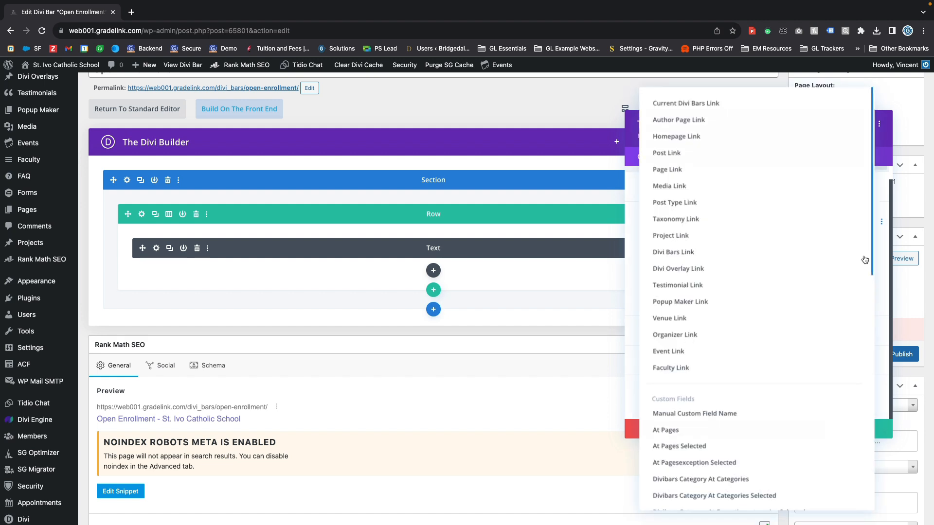
left_click(705, 170)
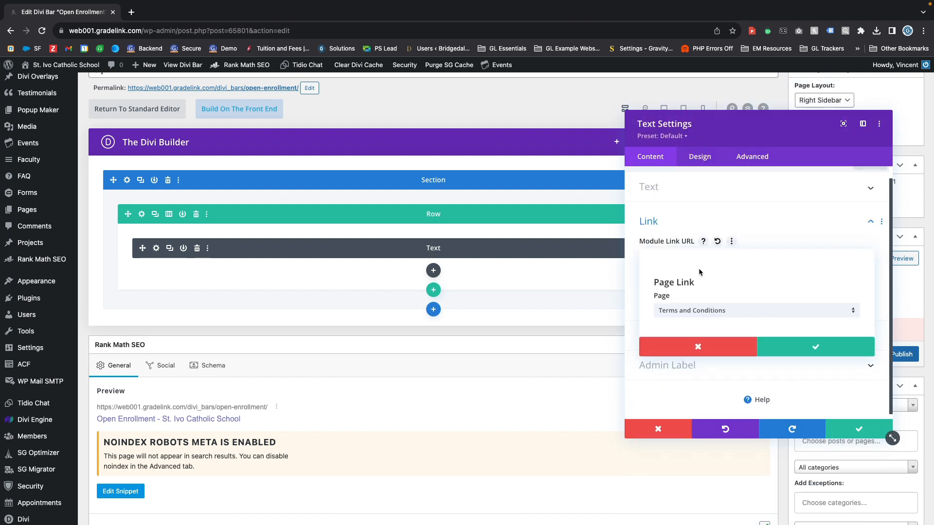
left_click(687, 310)
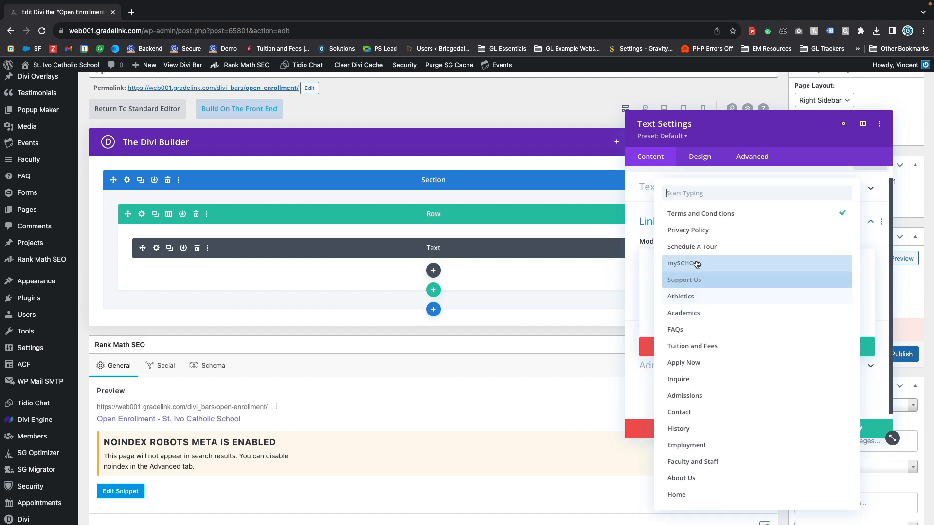
left_click(691, 362)
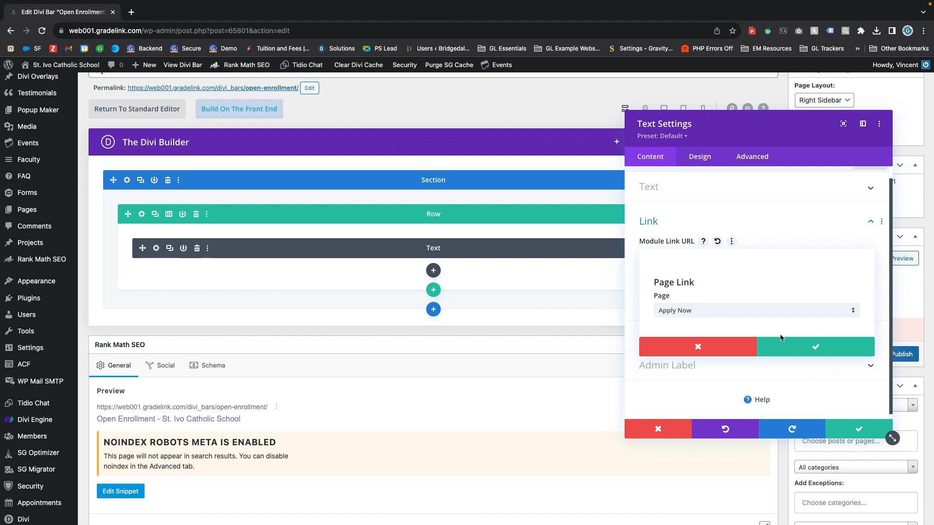
left_click(817, 345)
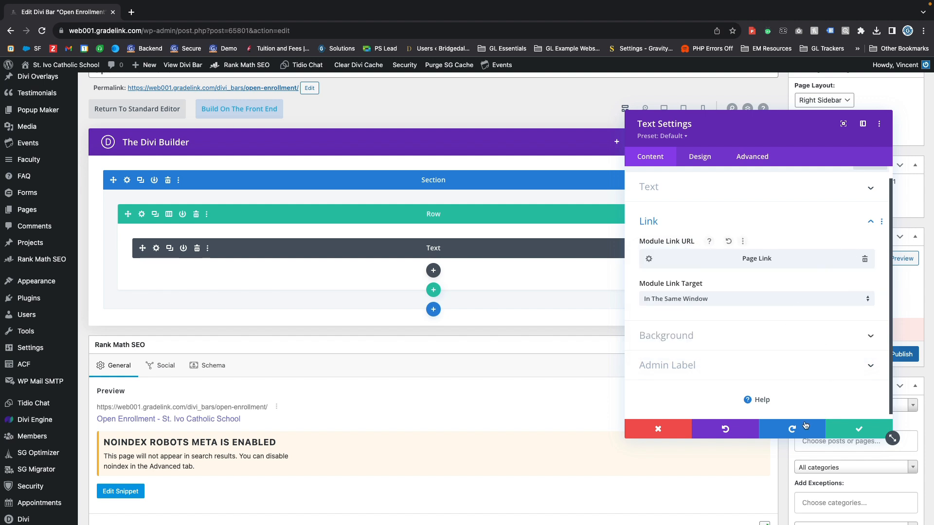
left_click(847, 432)
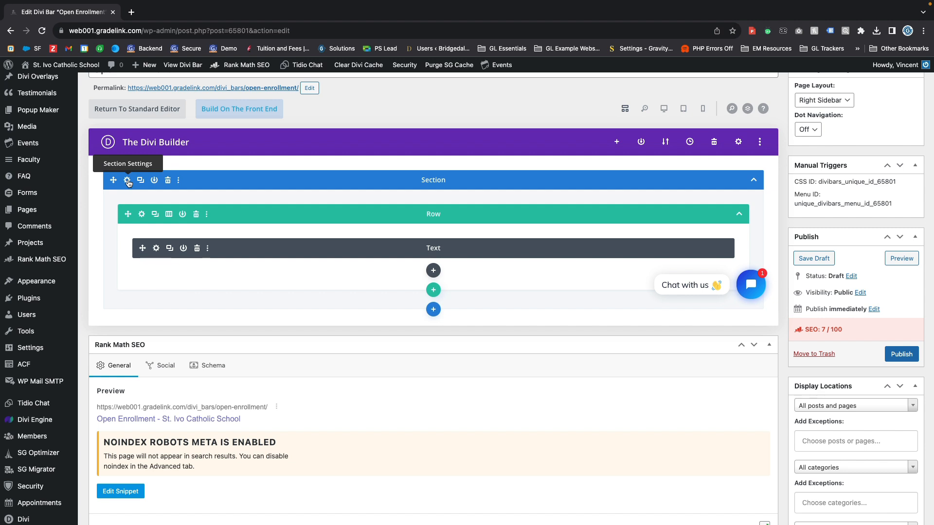
Link the whole section to the Apply Now page with a dynamic Page Link and save the section settings
left_click(127, 181)
left_click(660, 204)
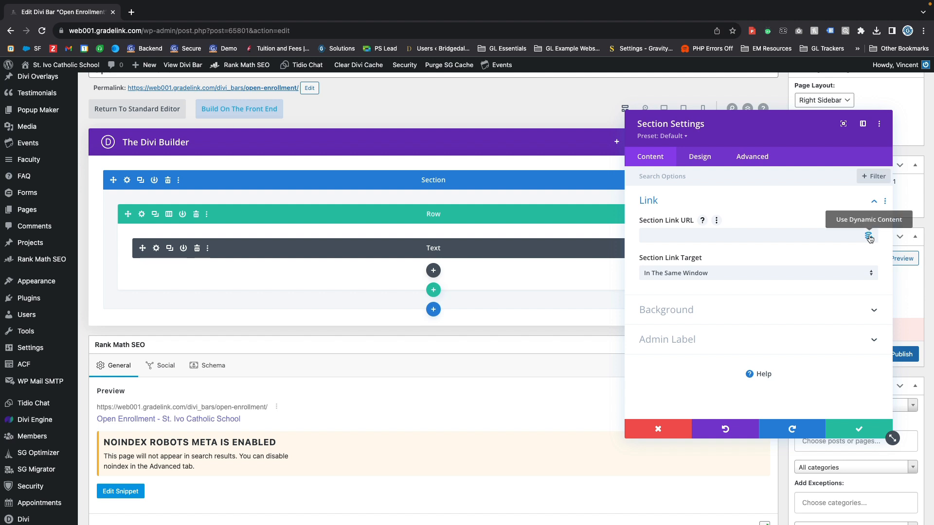
left_click(869, 238)
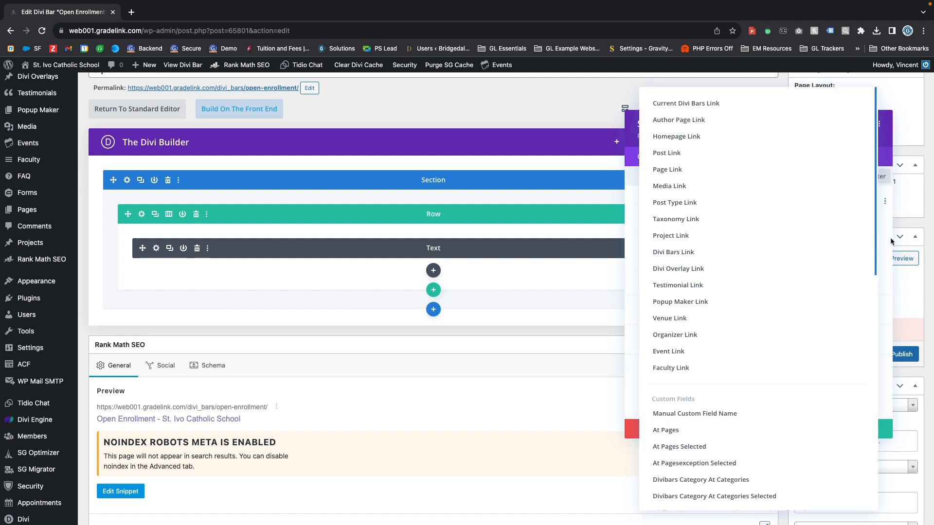
left_click(882, 233)
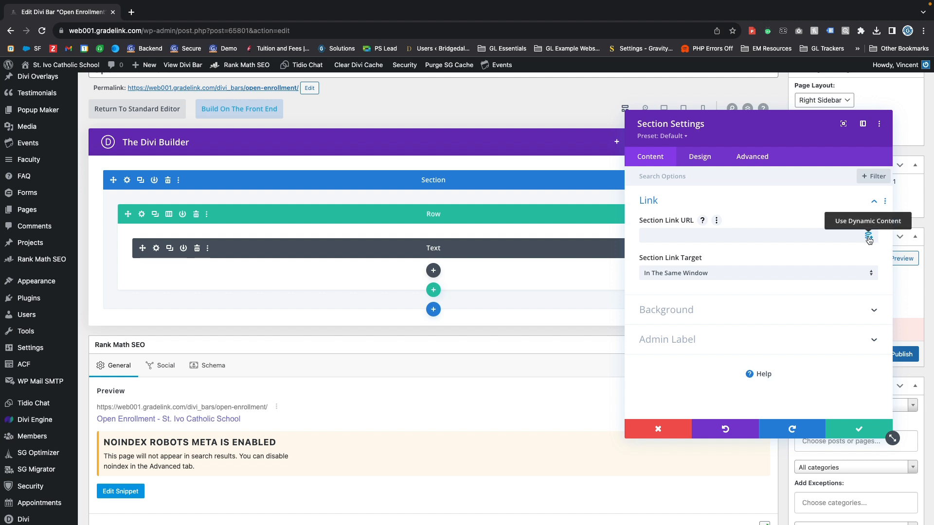
left_click(869, 238)
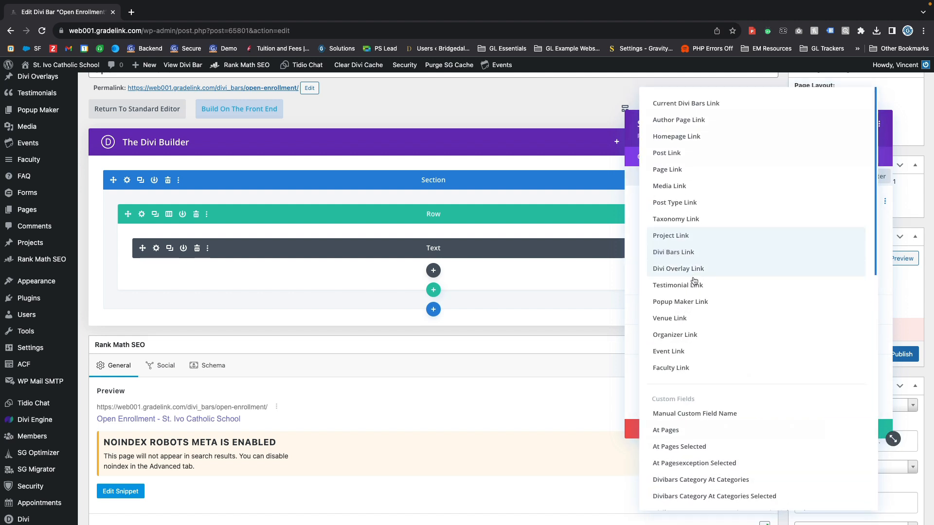
left_click(669, 171)
left_click(700, 290)
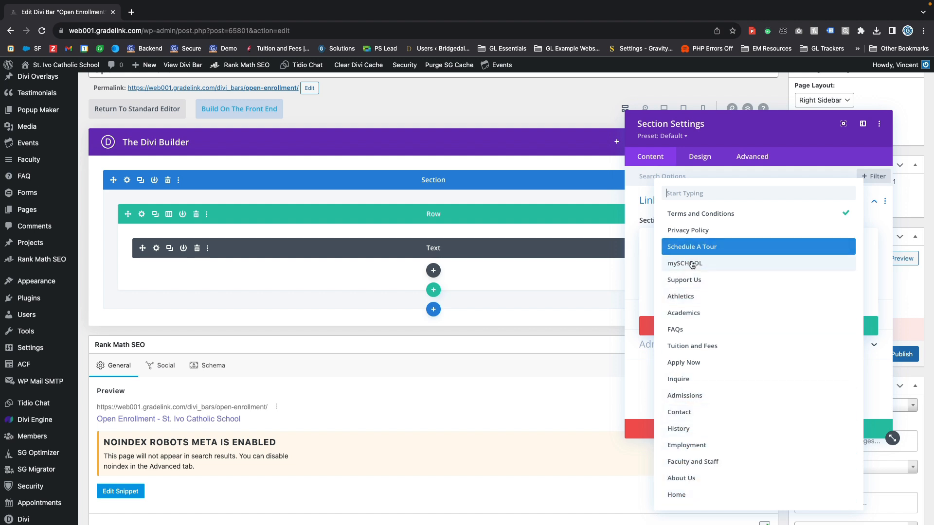
left_click(703, 368)
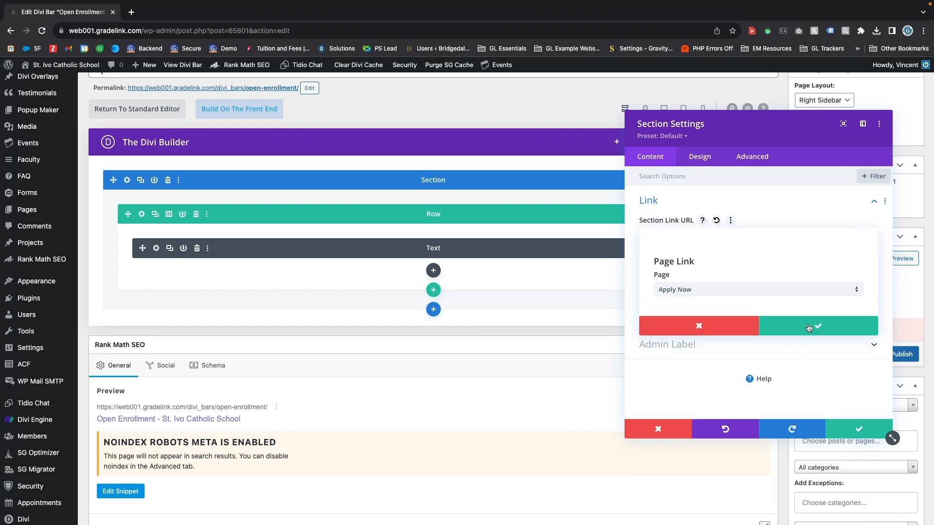
left_click(808, 328)
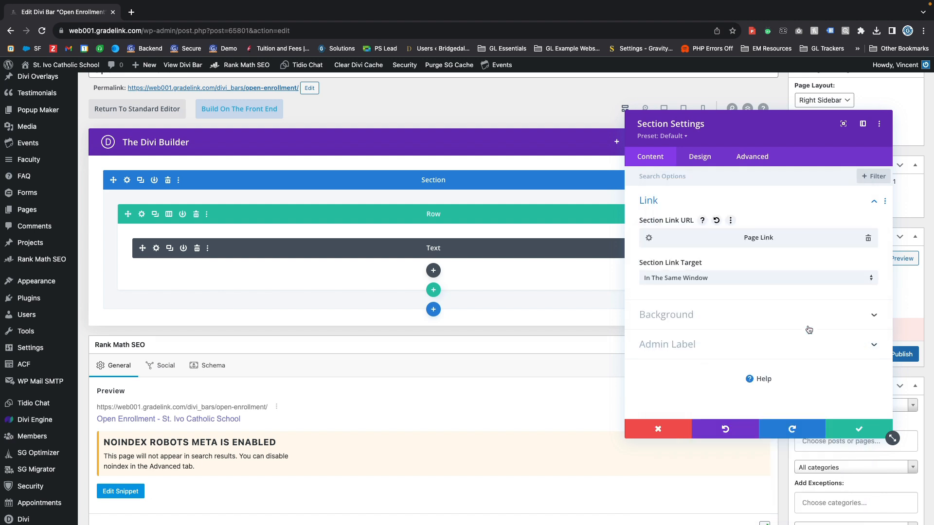
left_click(857, 430)
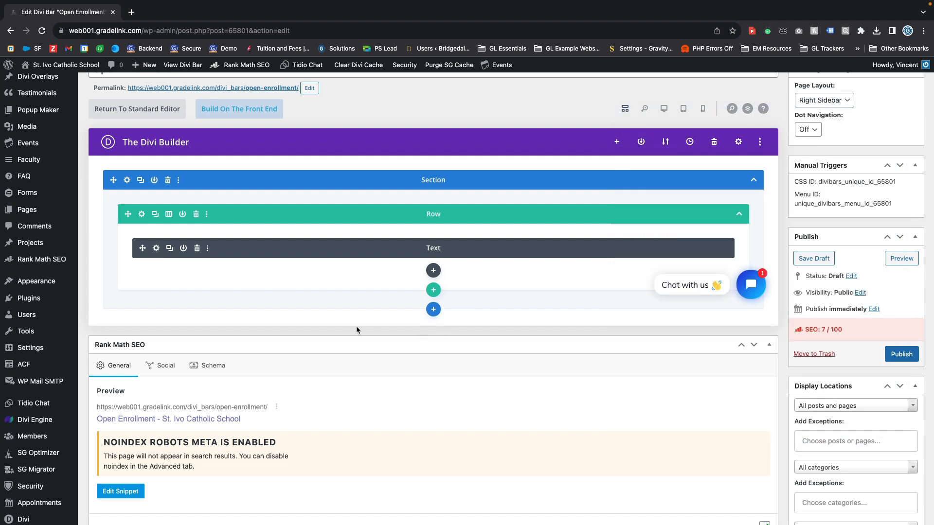
Collapse the Rank Math SEO box and review the bar's Display Locations options
left_click(365, 343)
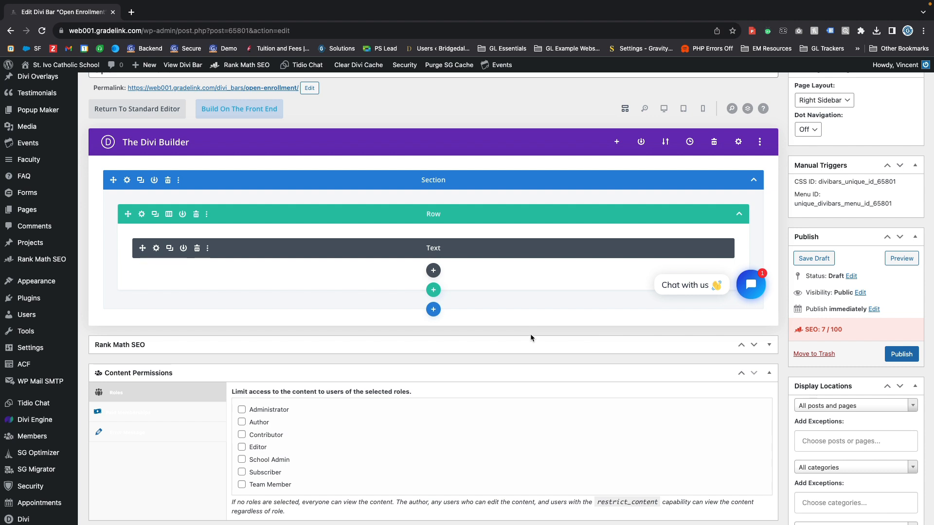
scroll(688, 326, "down", 4)
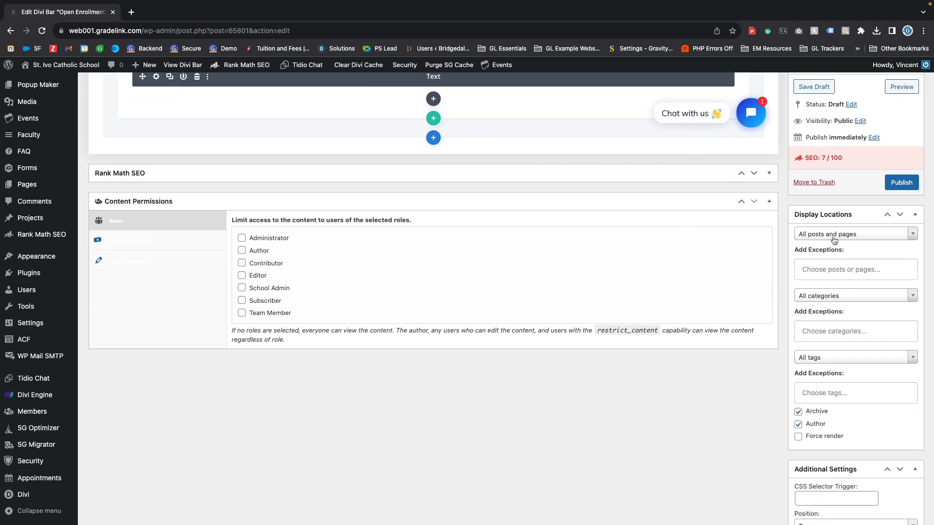
scroll(803, 265, "down", 3)
scroll(785, 289, "up", 4)
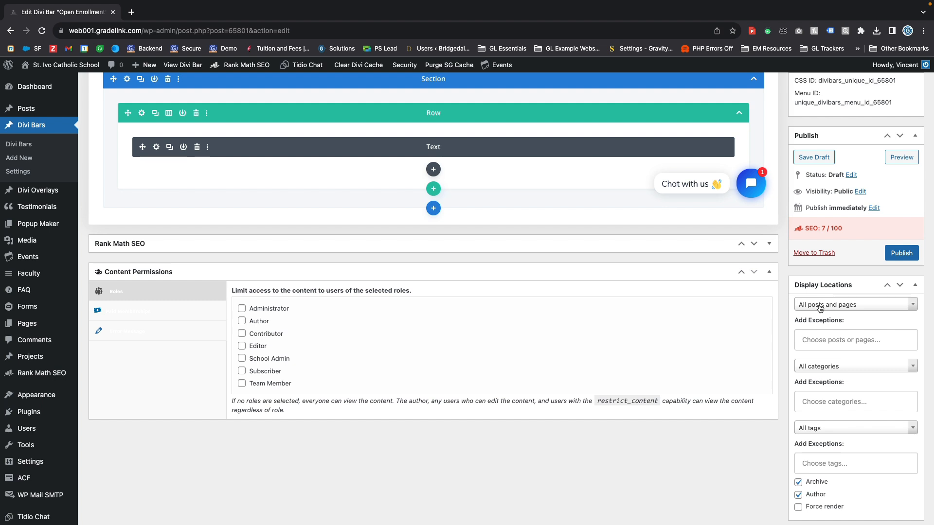
scroll(809, 276, "up", 2)
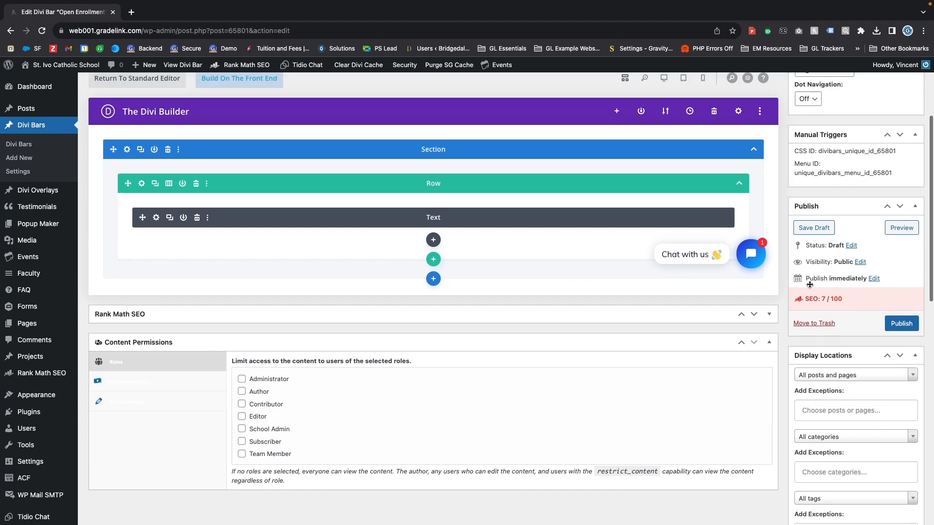
scroll(809, 283, "down", 3)
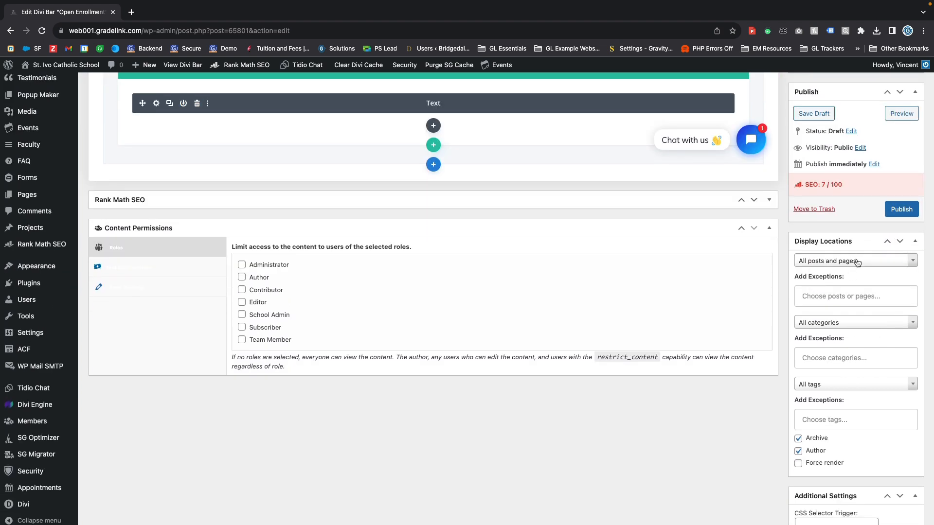
scroll(848, 263, "down", 1)
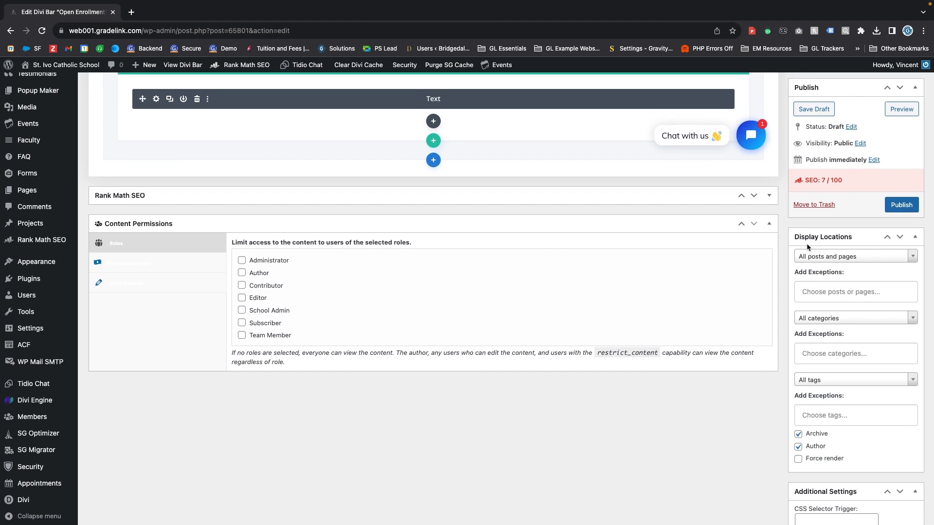
Set the bar's display location to All pages and check the available category choices
left_click(833, 259)
left_click(833, 259)
left_click(847, 261)
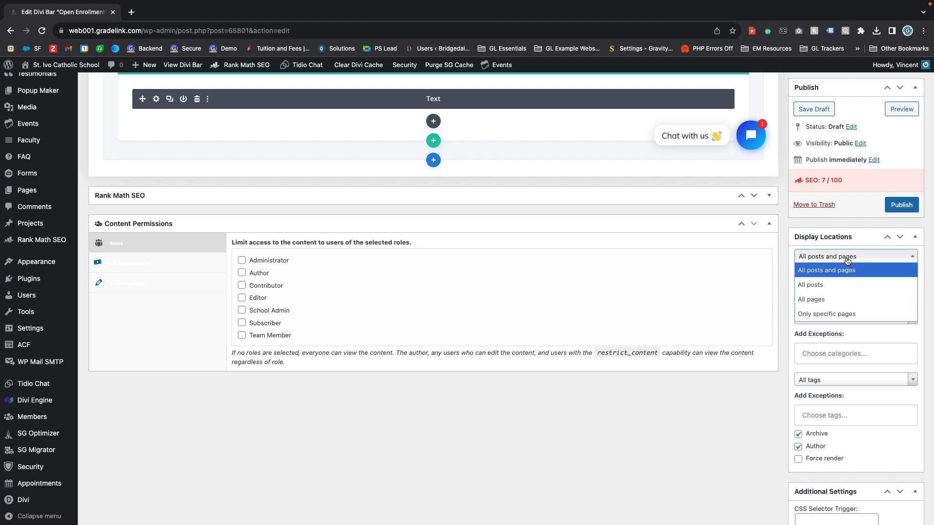
left_click(826, 300)
left_click(830, 281)
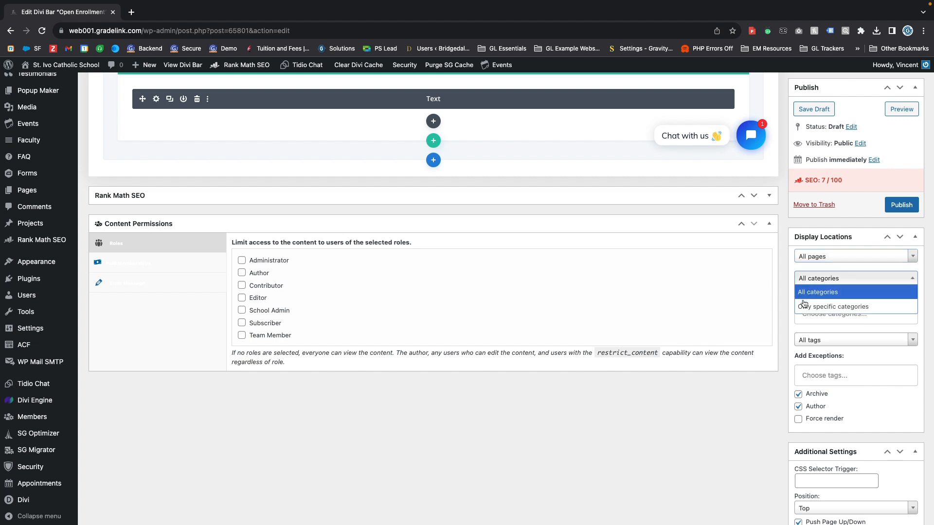
left_click(816, 294)
Search the category exceptions for "APPLY NOW" and clear the search
left_click(814, 313)
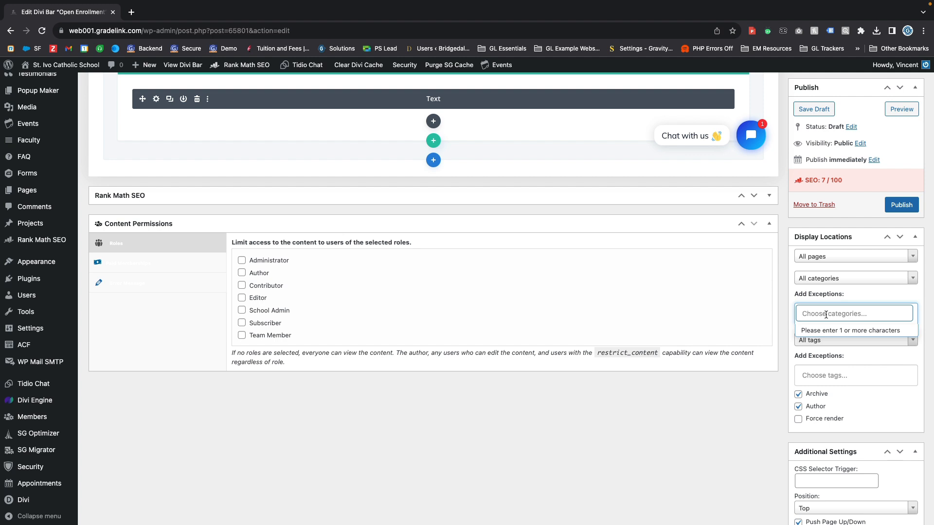
type("APPLY NOW")
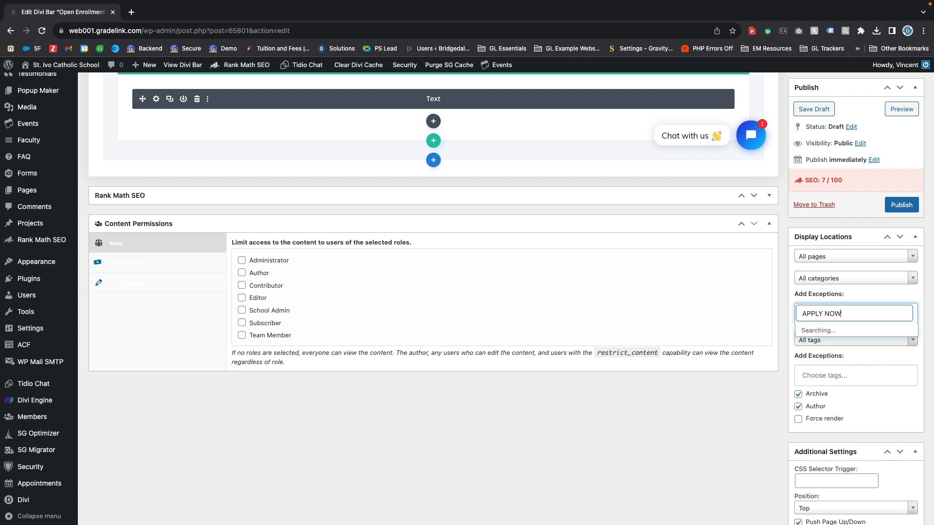
triple_click(839, 313)
type("apply n")
key("BackSpace")
key("BackSpace")
left_click(831, 296)
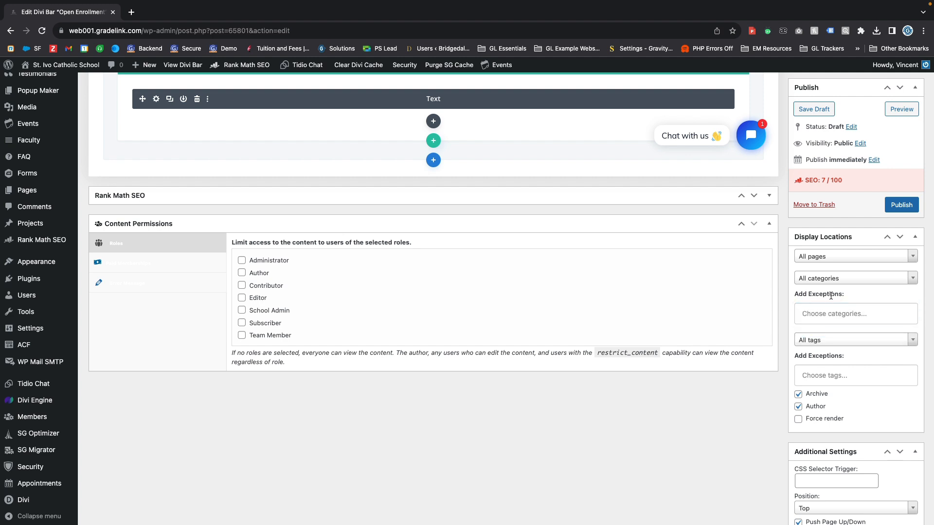
Limit the bar's display to Only specific pages and add the Home page
left_click(825, 257)
left_click(823, 311)
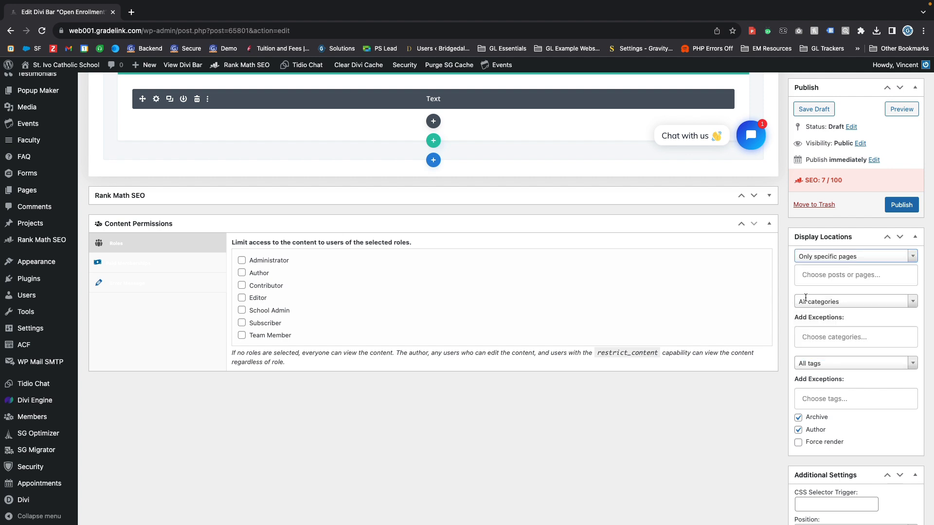
left_click(825, 275)
type("home")
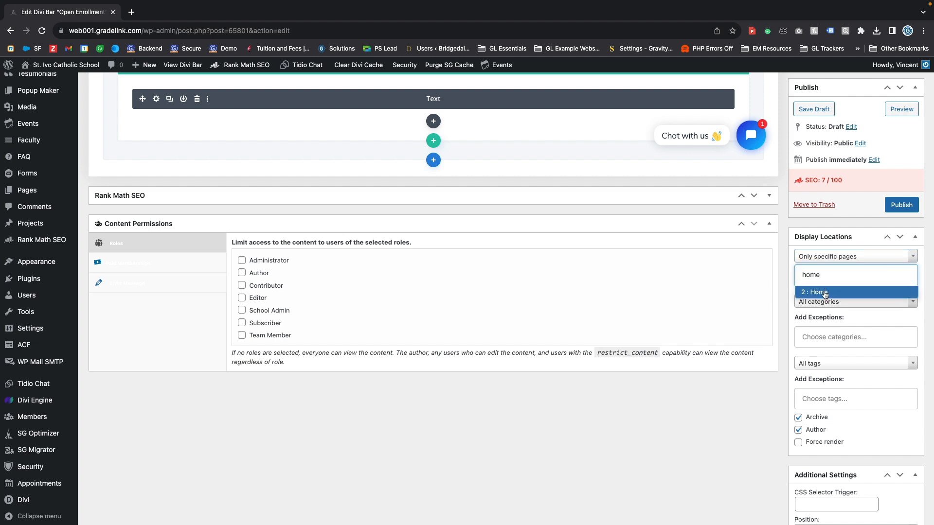
left_click(825, 294)
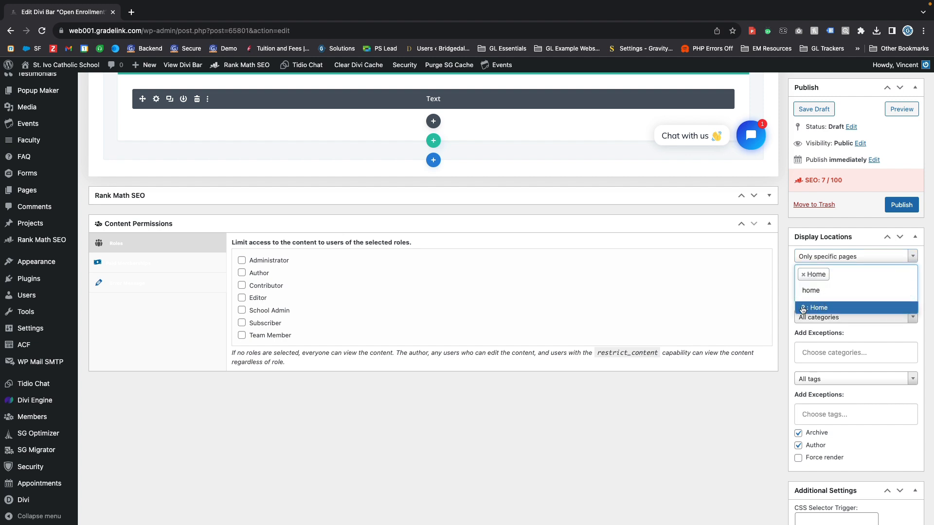
Review the category choices in the Display Locations settings
scroll(832, 282, "down", 3)
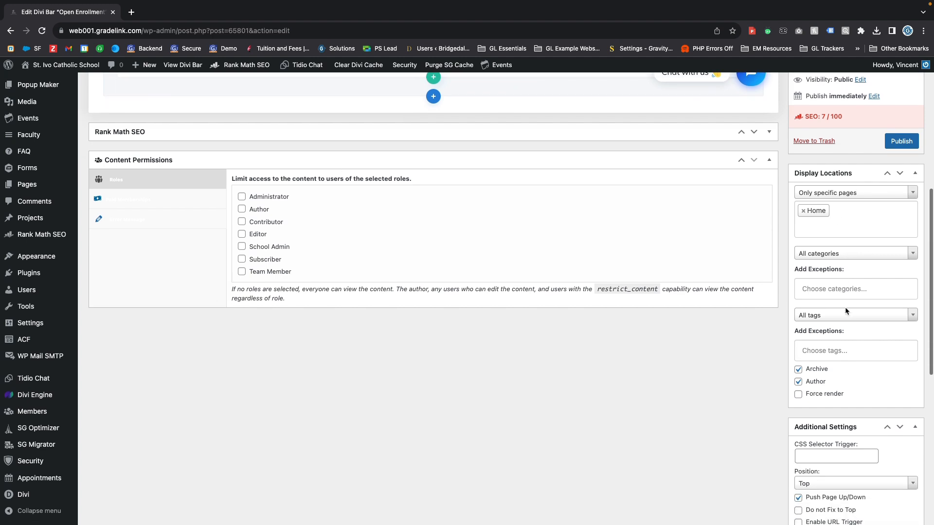
left_click(820, 255)
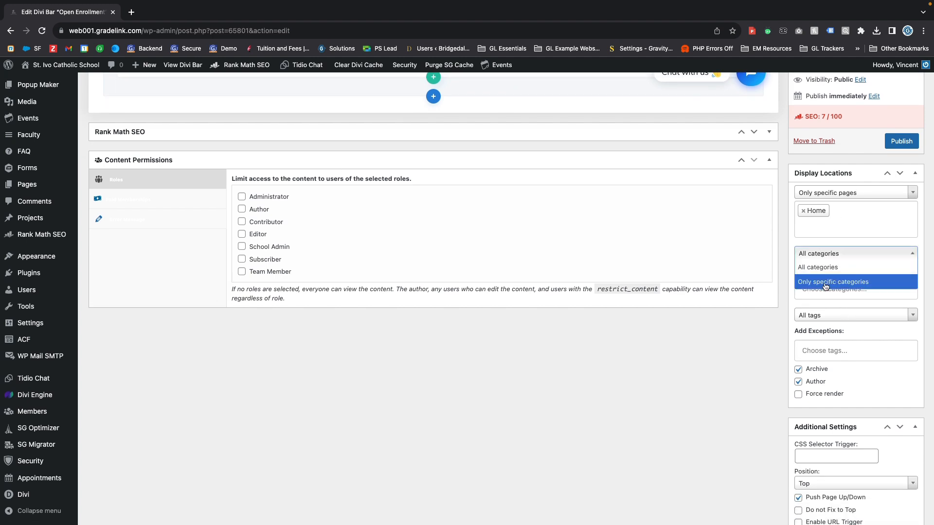
left_click(759, 348)
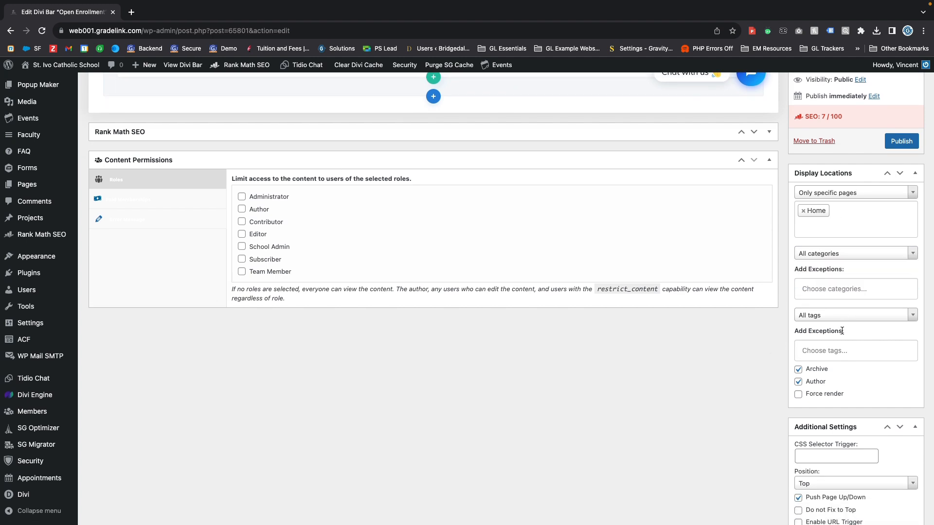
Review the bar's Position options in Additional Settings and the close button customizations
scroll(822, 368, "down", 4)
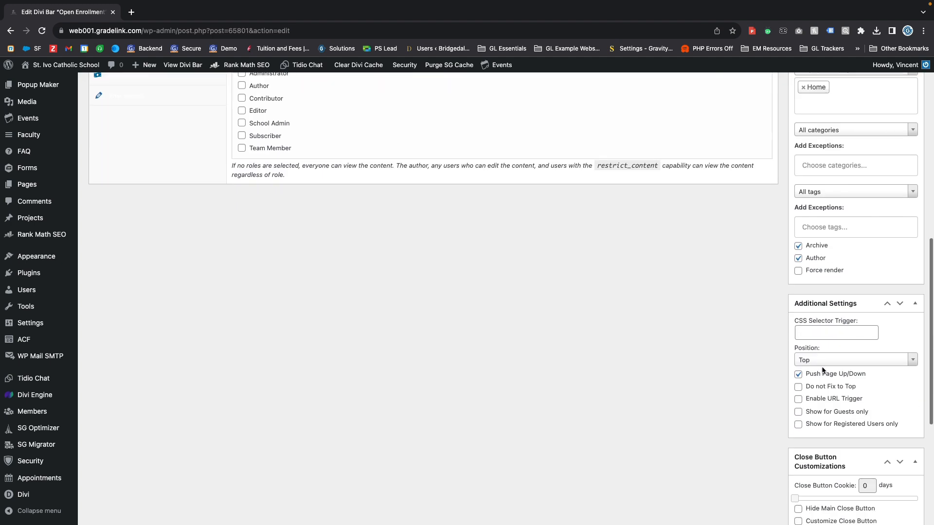
scroll(807, 272, "down", 1)
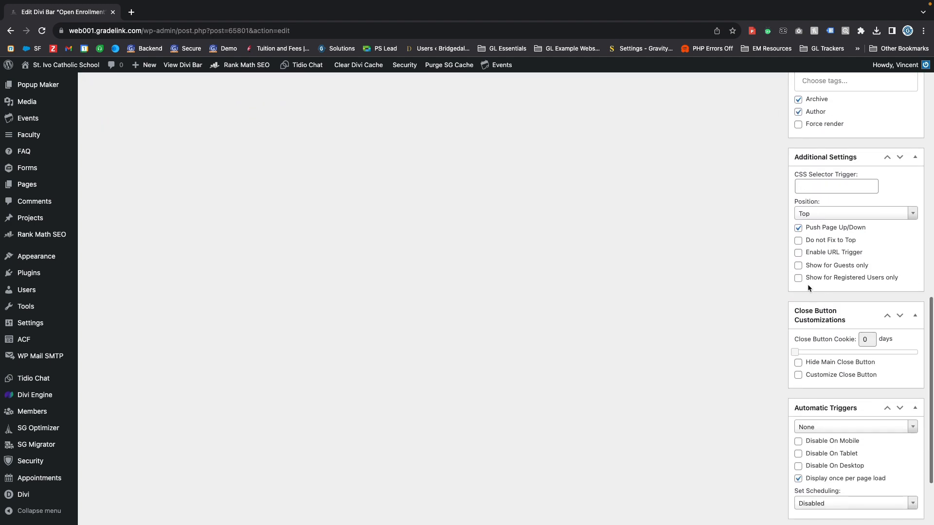
scroll(810, 290, "down", 1)
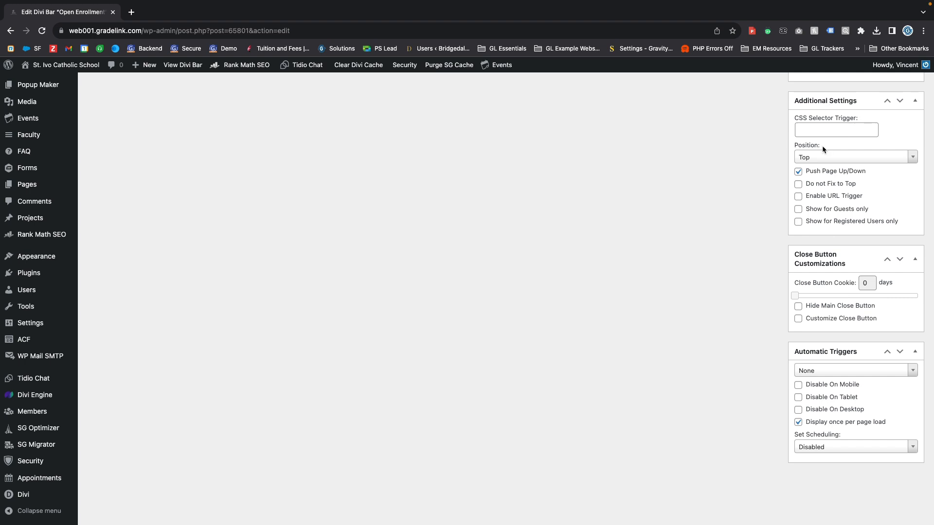
left_click(814, 157)
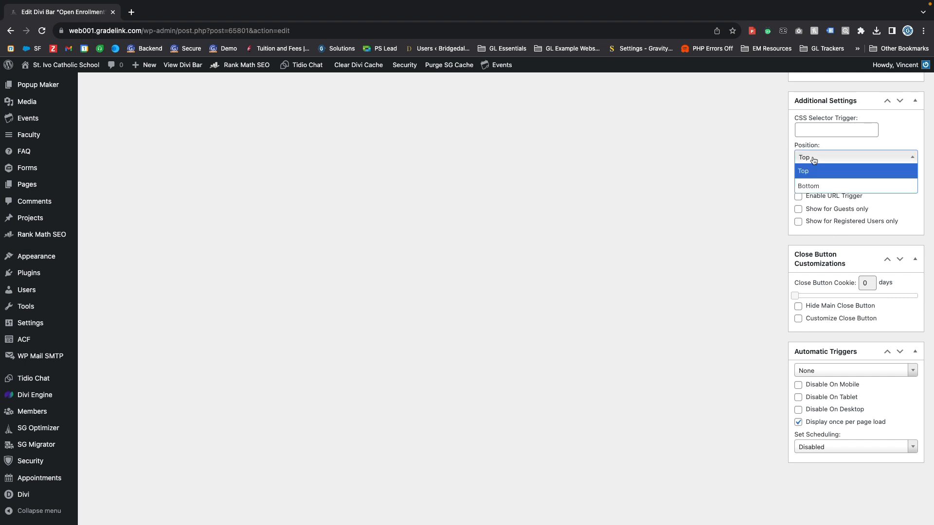
left_click(736, 158)
scroll(764, 191, "down", 1)
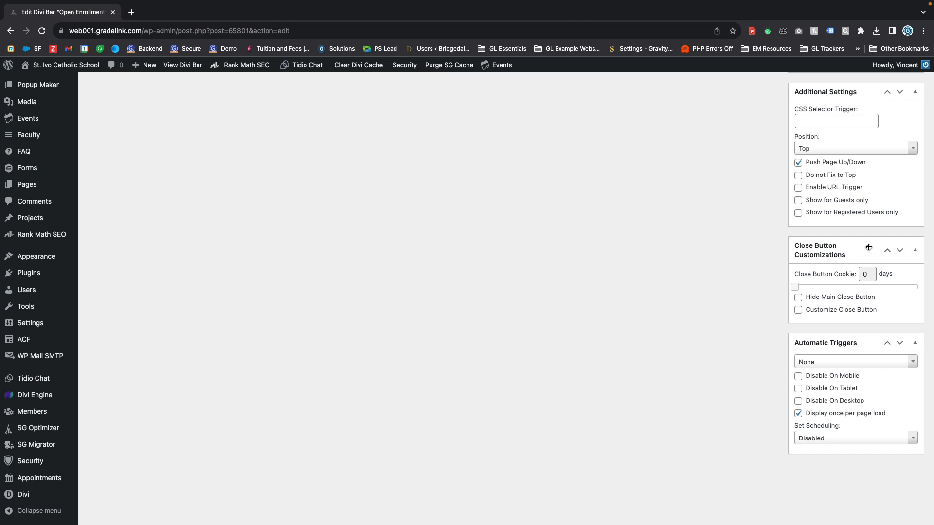
scroll(861, 243, "down", 2)
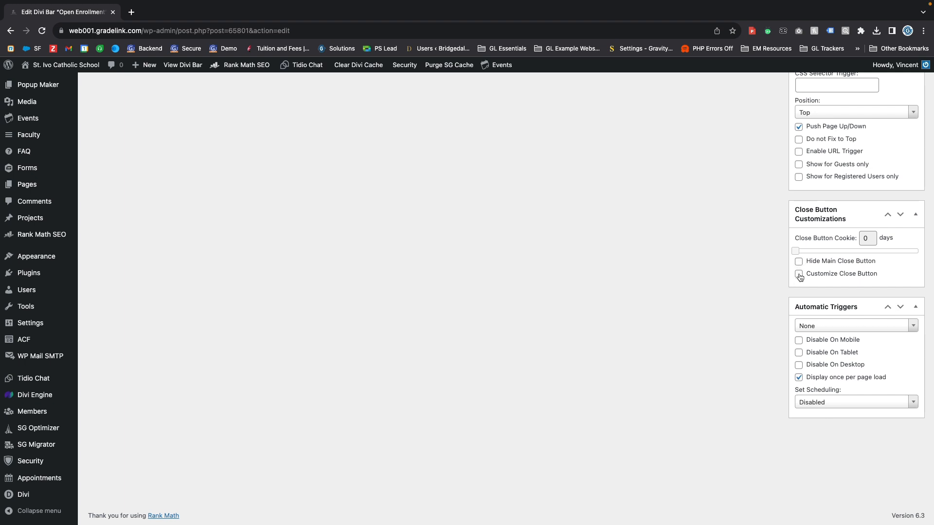
Try a Close Button Cookie of 13 days and reset it to 0 days
scroll(799, 275, "up", 1)
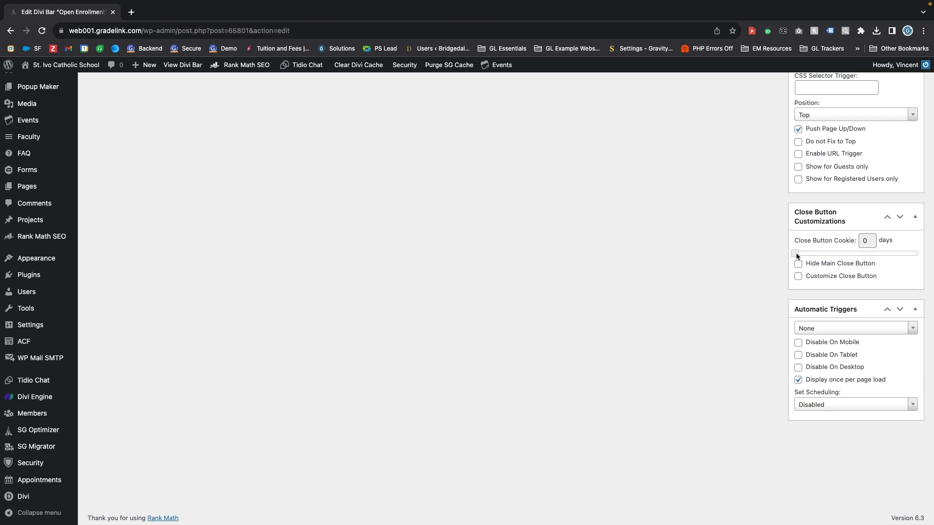
left_click_drag(796, 253, 811, 254)
scroll(810, 255, "up", 1)
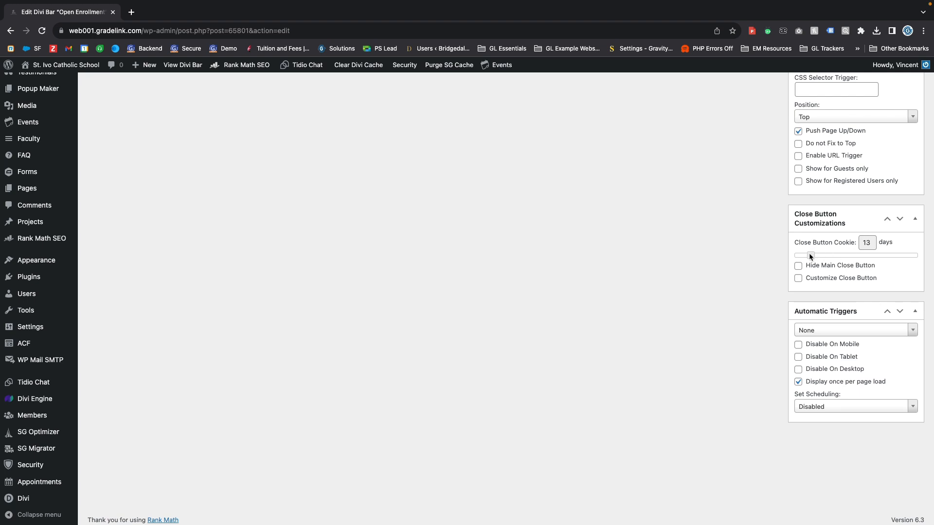
scroll(810, 253, "up", 1)
left_click_drag(810, 253, 791, 257)
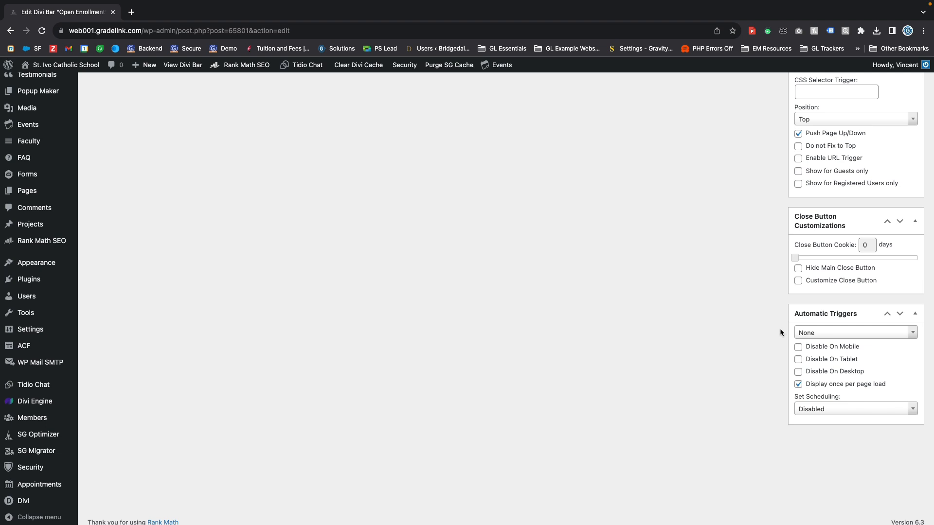
scroll(778, 327, "down", 1)
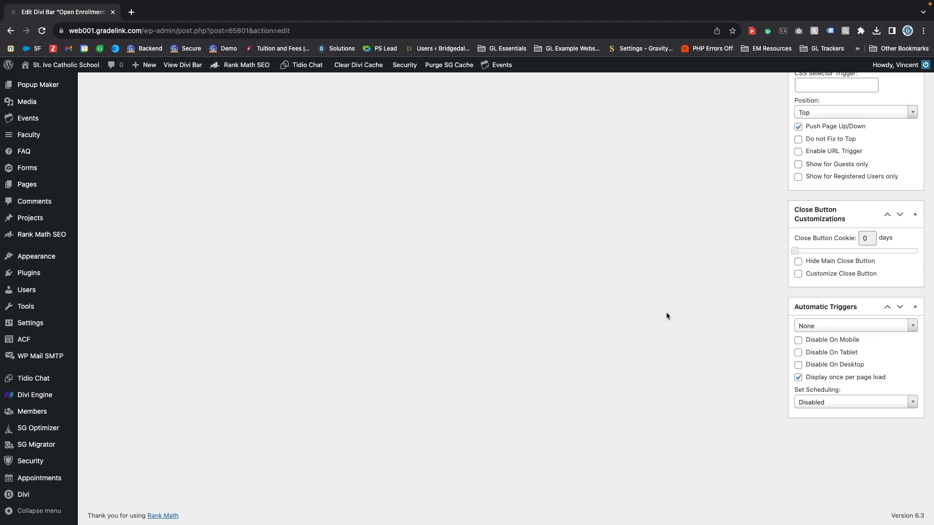
scroll(657, 307, "up", 1)
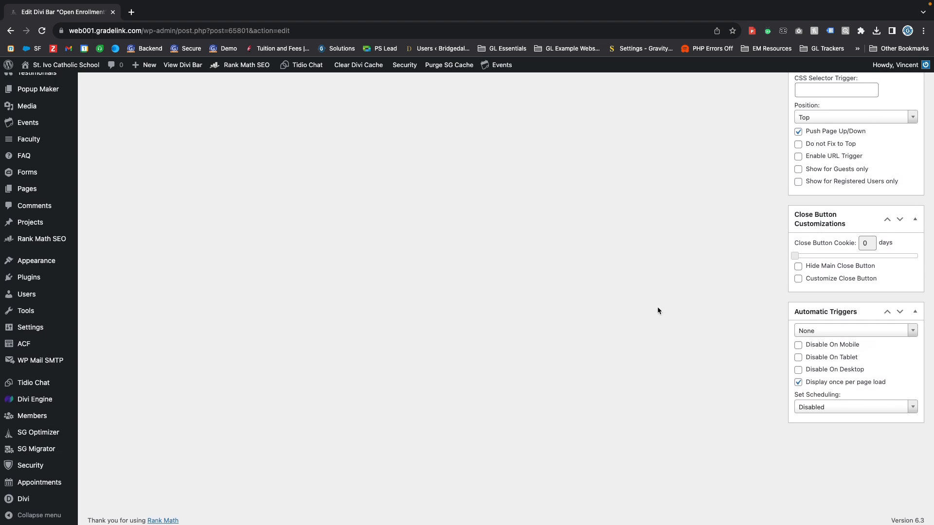
left_click(853, 245)
Set the automatic trigger to Timed Delay with a delay of 1 second
scroll(840, 305, "down", 1)
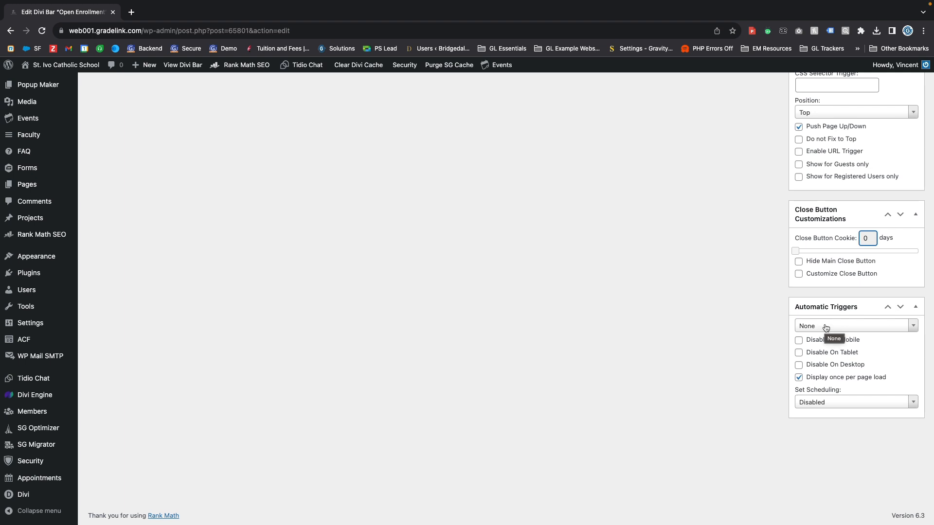
left_click(825, 328)
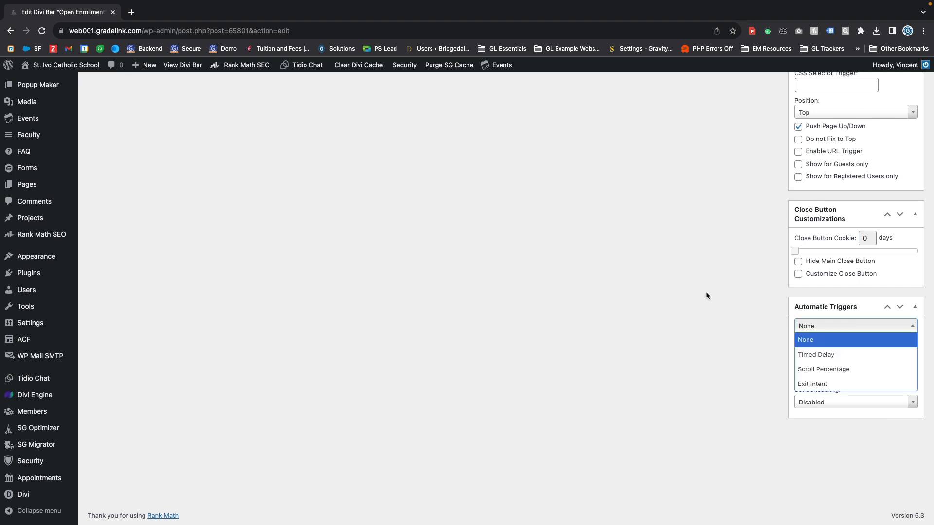
scroll(823, 333, "up", 1)
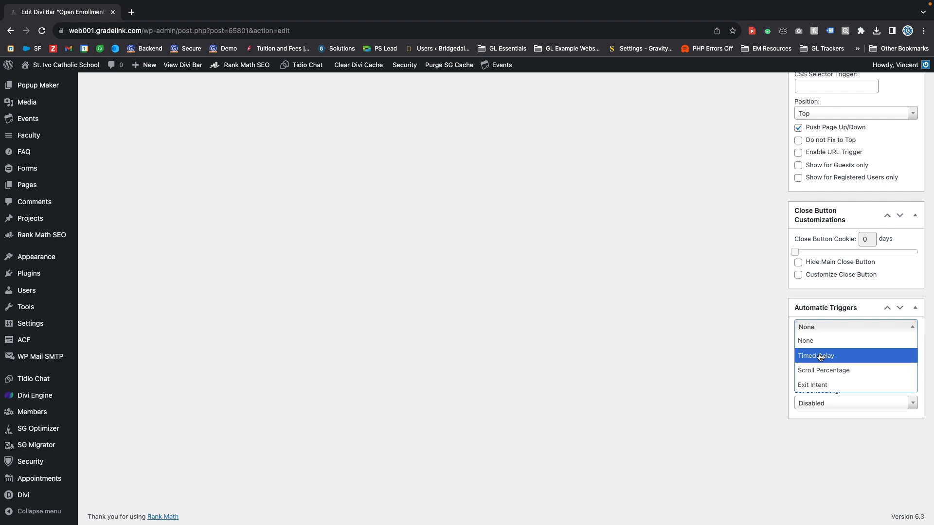
left_click(821, 357)
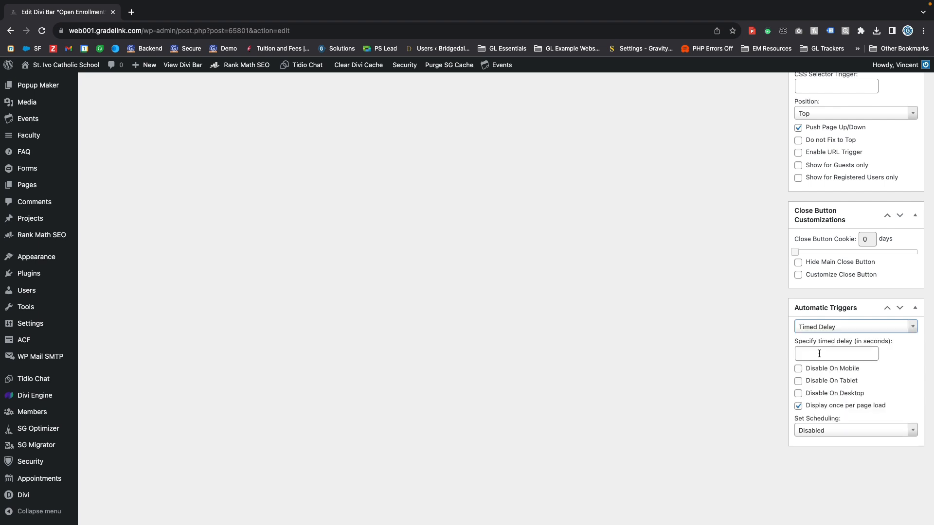
left_click(815, 352)
type("1")
left_click(756, 351)
left_click(801, 354)
key("BackSpace")
type("1")
scroll(757, 361, "down", 1)
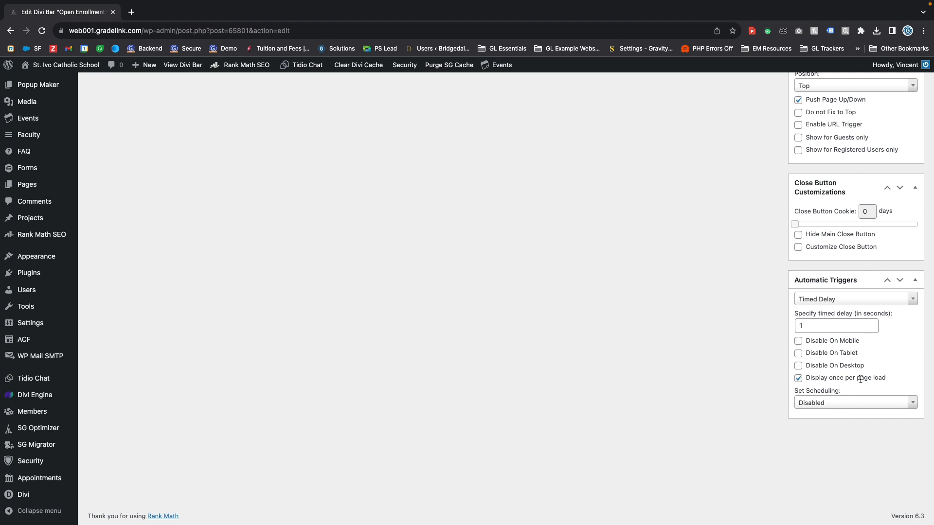
Set the bar's scheduling to Start & End Time and view the end date calendar
left_click(825, 403)
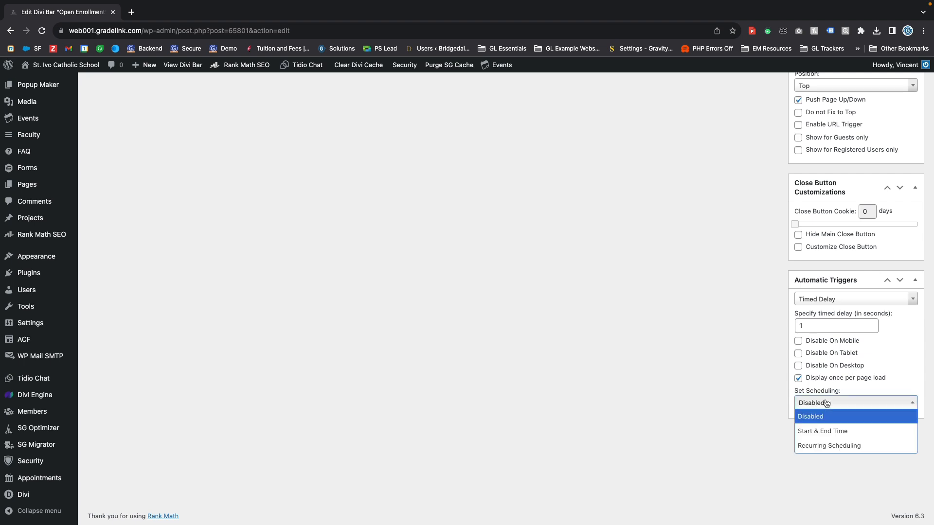
left_click(828, 433)
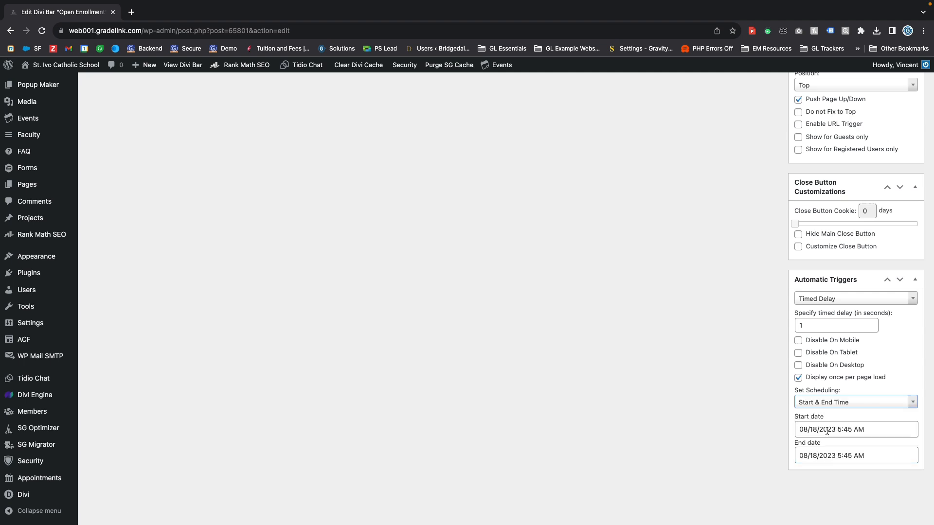
scroll(797, 419, "down", 2)
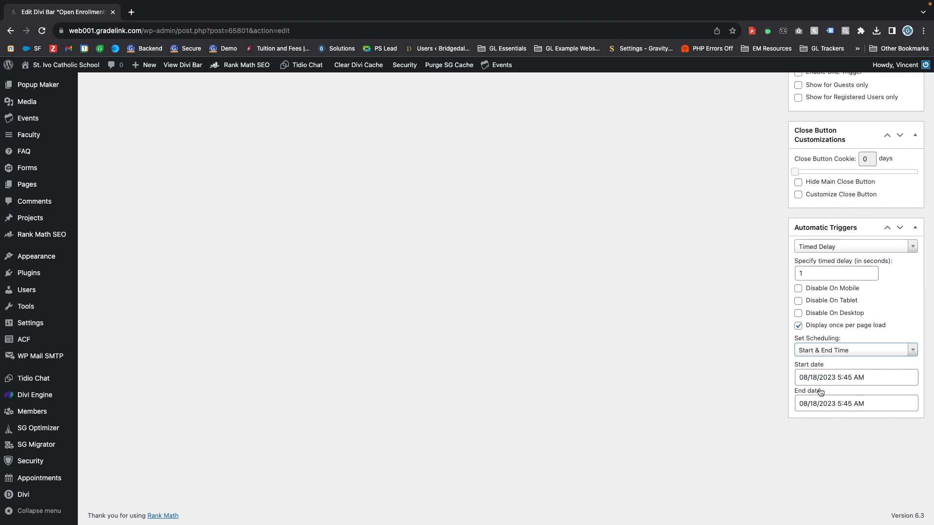
left_click(813, 398)
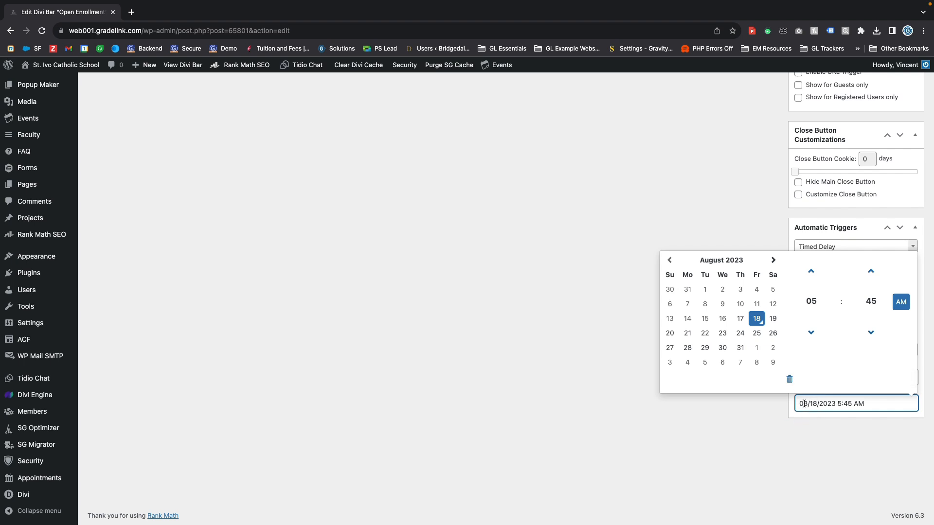
left_click(842, 429)
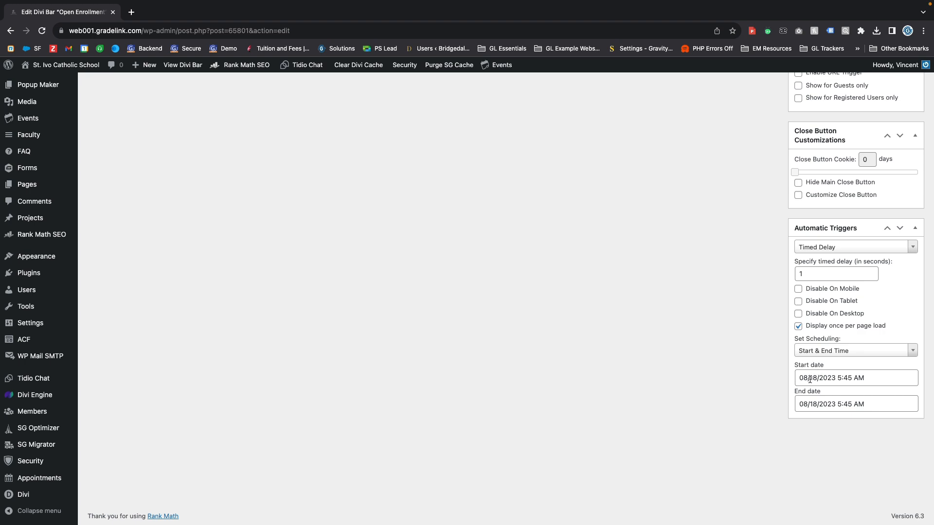
Set the schedule's start date to 08/17/2023 6:00 AM
left_click(821, 378)
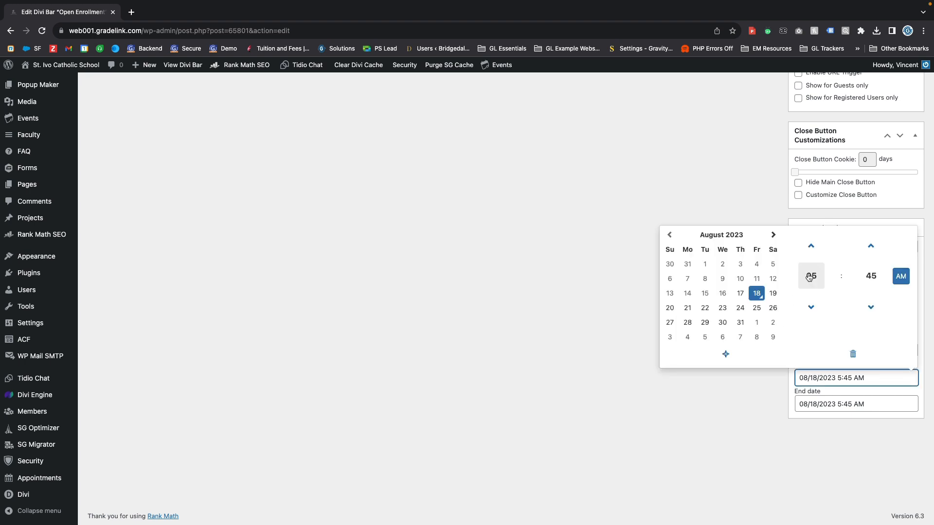
left_click(687, 308)
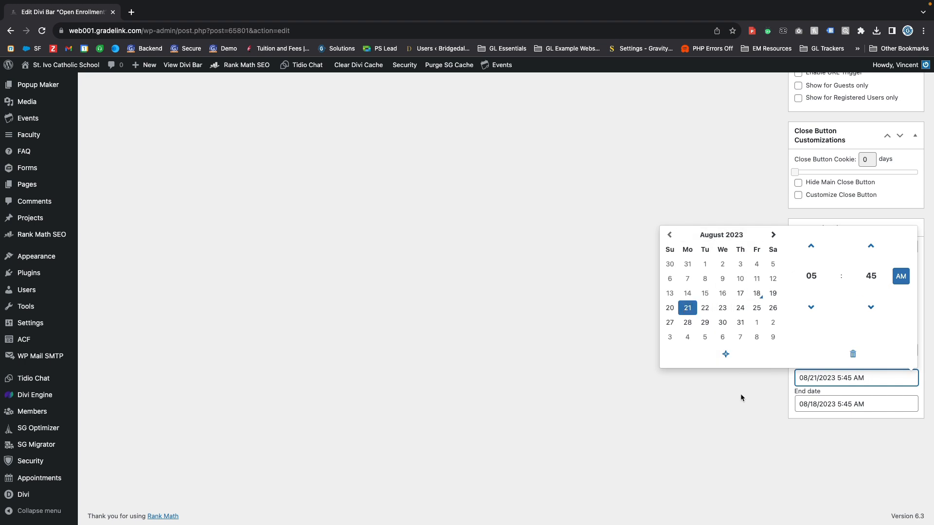
left_click(756, 293)
left_click(741, 295)
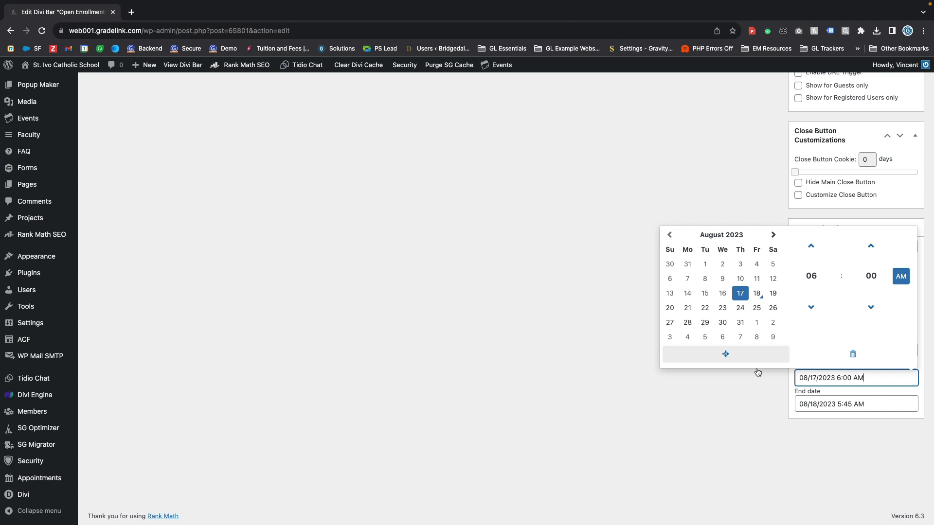
Set the schedule's end date to 10/26/2023
left_click(779, 397)
left_click(824, 403)
left_click(772, 261)
left_click(773, 261)
left_click(739, 334)
left_click(721, 458)
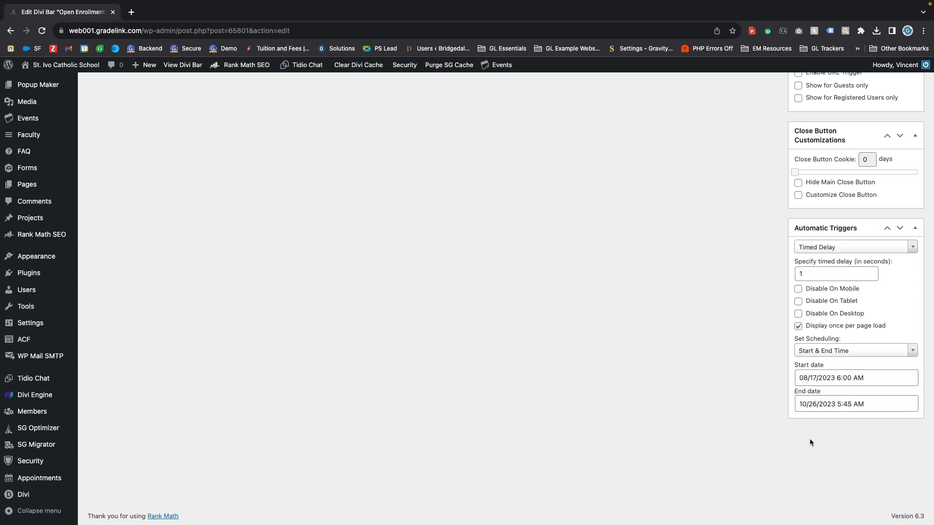
Publish the Open Enrollment Divi Bar
scroll(812, 428, "up", 3)
scroll(802, 429, "up", 15)
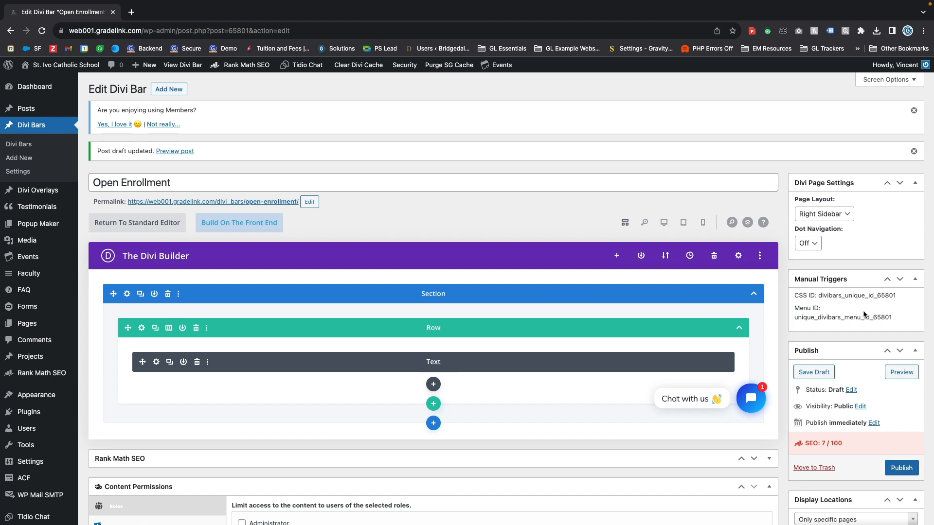
left_click(898, 468)
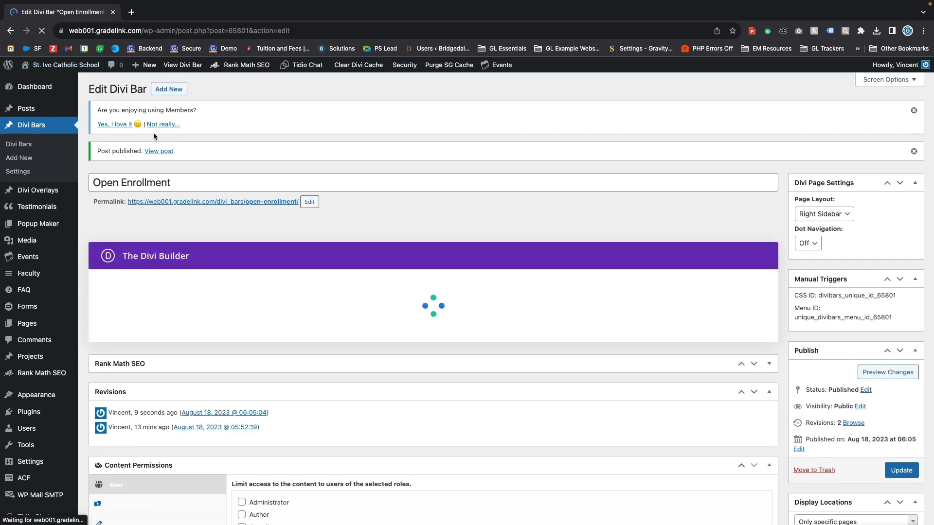
Open the school's live Home page in a new browser tab and wait for the enrollment bar
mouse_move(61, 66)
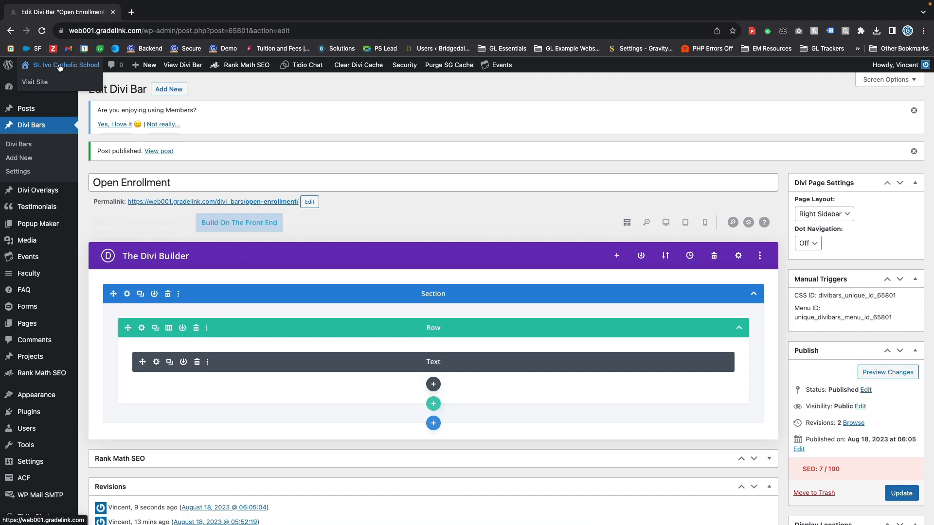
right_click(59, 66)
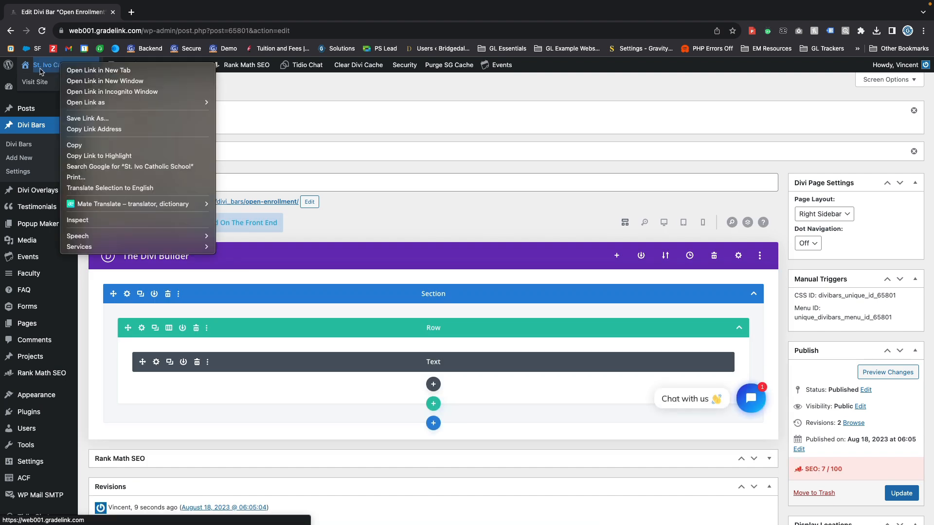
left_click(94, 71)
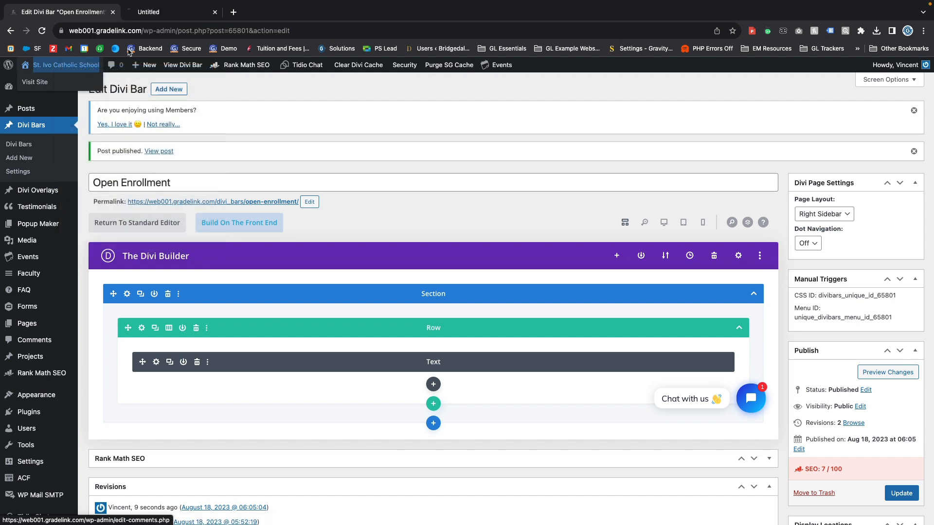
left_click(164, 16)
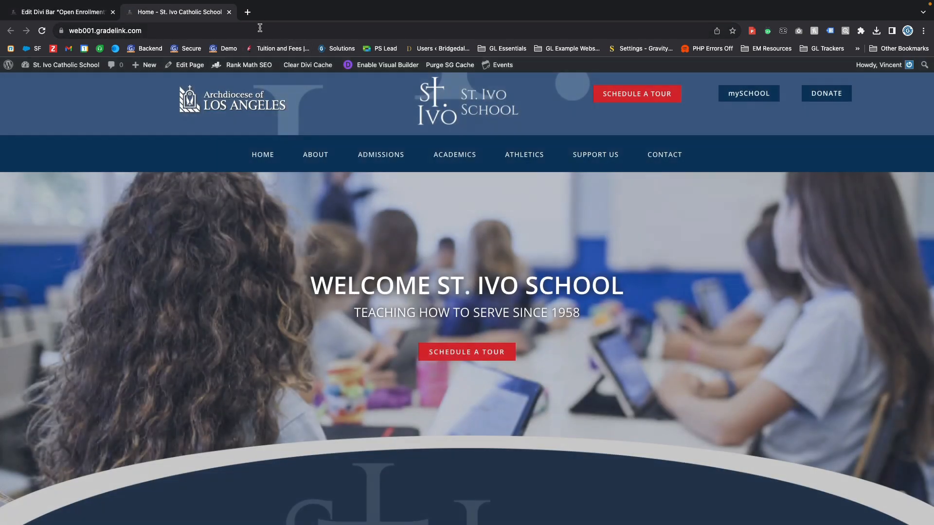
mouse_move(369, 176)
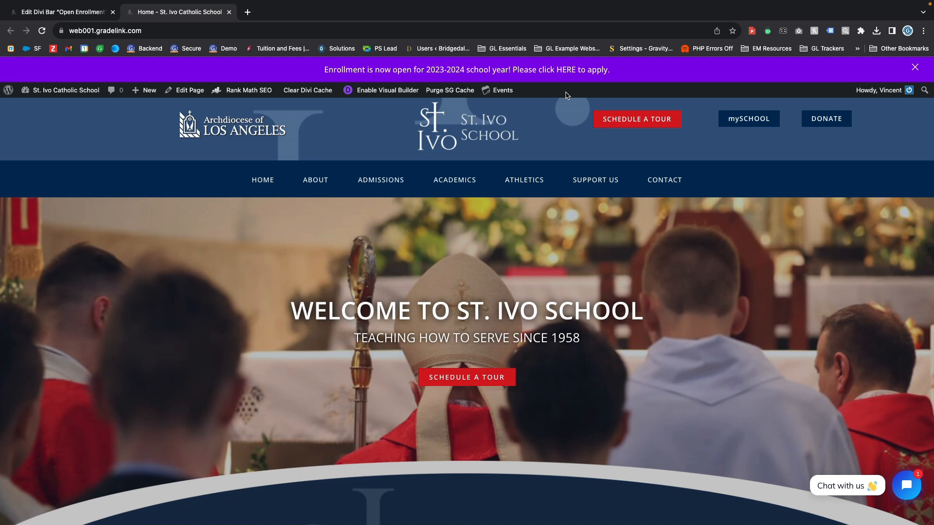
Check the enrollment bar while scrolling the Home page, follow its HERE link and look over the Apply Now page
scroll(540, 170, "down", 3)
scroll(530, 210, "up", 3)
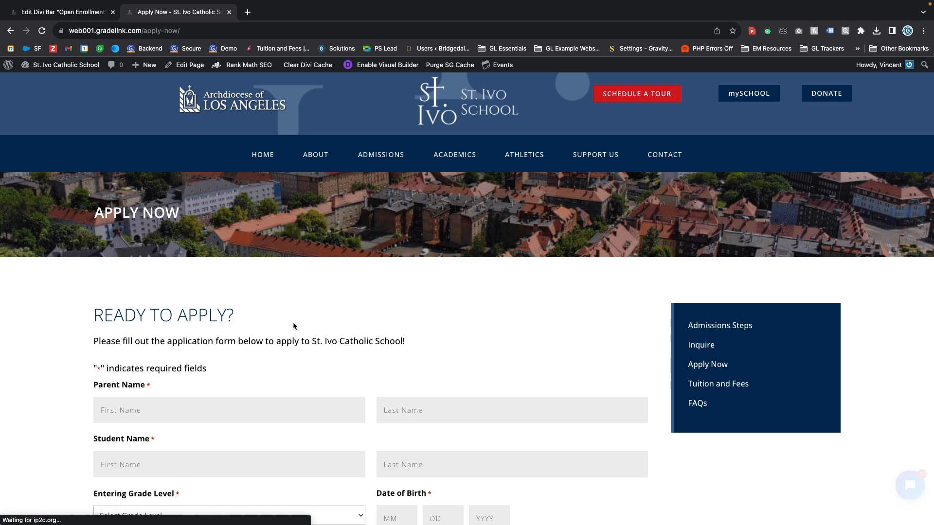
scroll(299, 322, "down", 8)
scroll(300, 322, "up", 8)
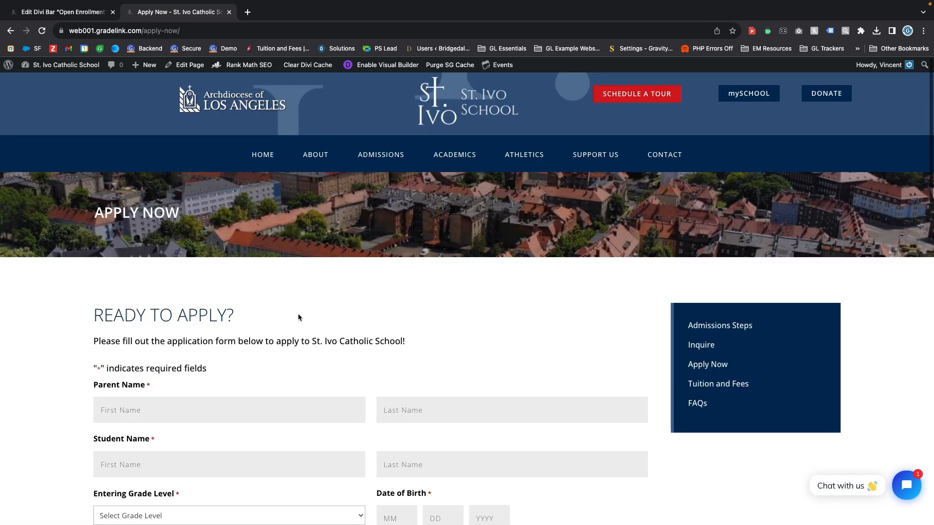